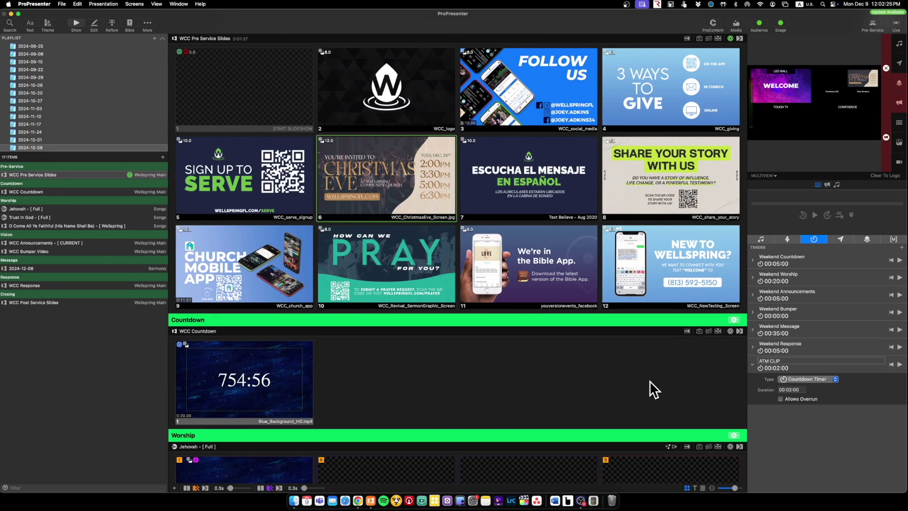
Step: View the multiview output full screen and return to the presentation window
key("Right")
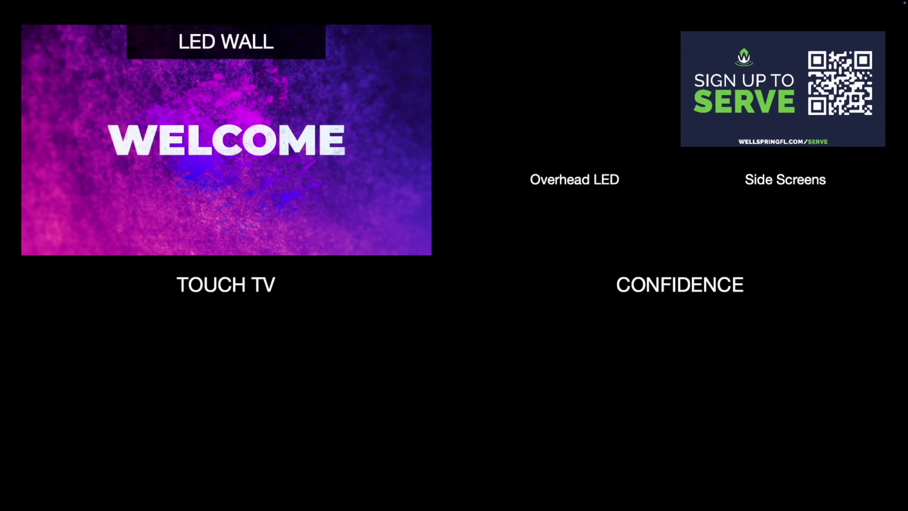
key("ctrl+Left")
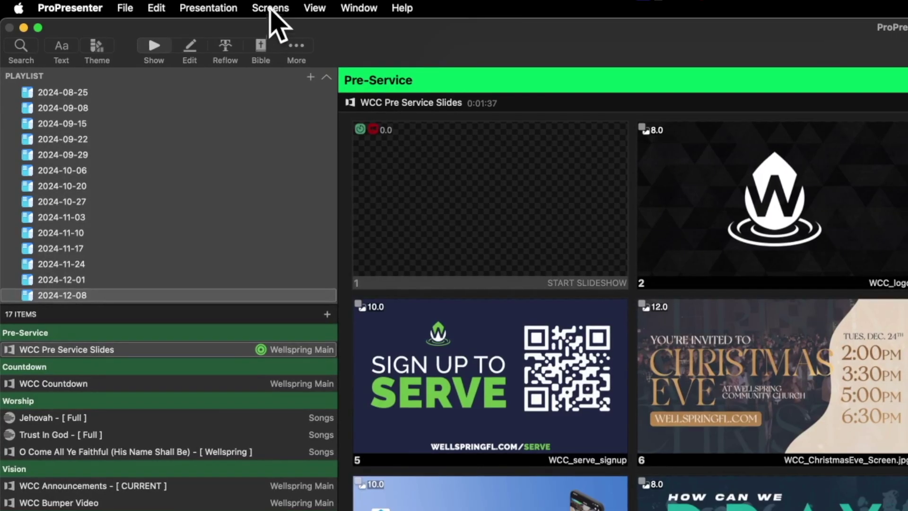
Step: Open the screen configuration and move its window up over the middle of the slides
left_click(270, 9)
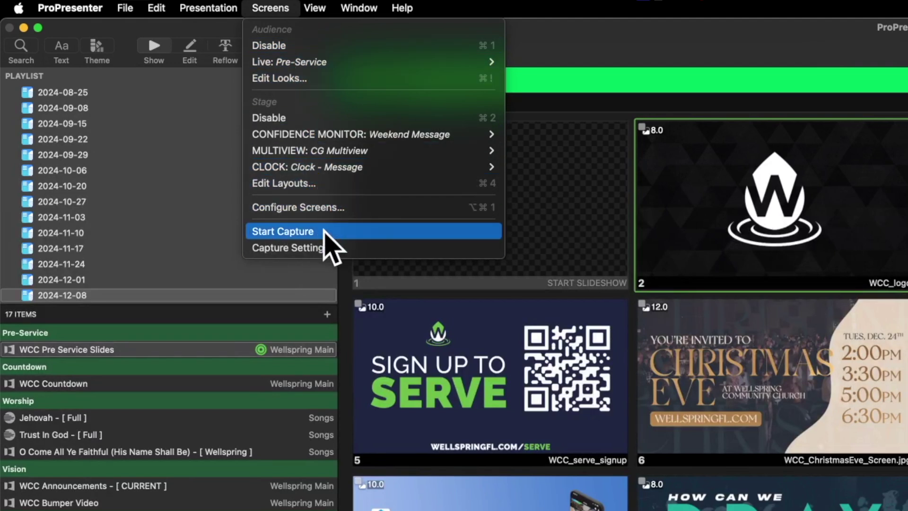
left_click(357, 208)
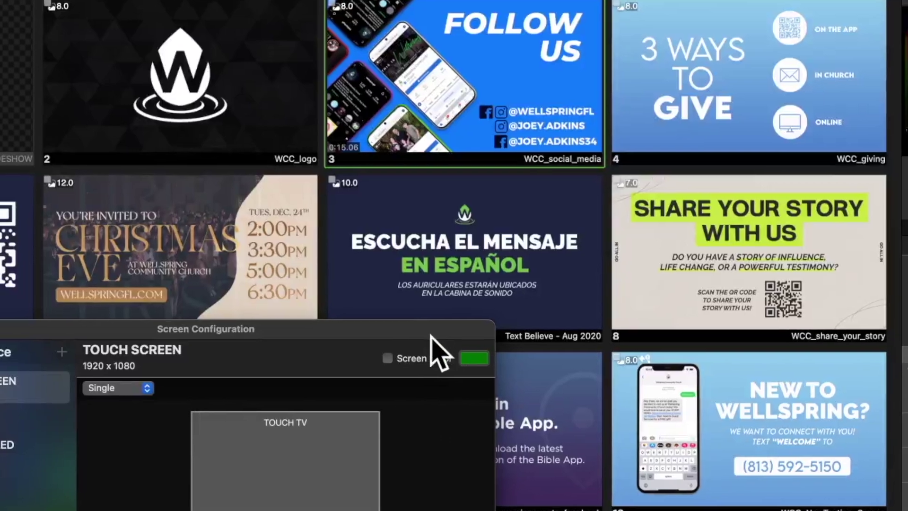
left_click_drag(411, 332, 645, 65)
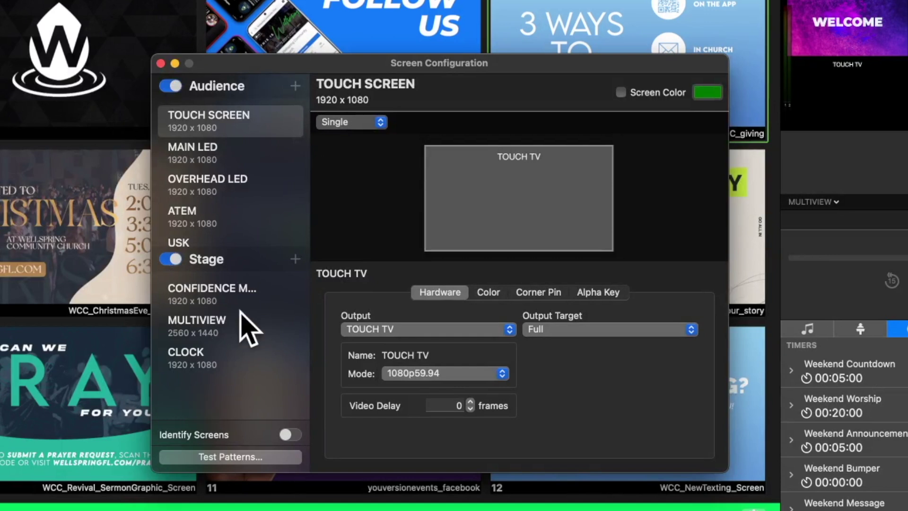
Step: Toggle the stage outputs off and back on, and review the ATEM and USK audience screens' output settings
left_click(170, 260)
left_click(169, 263)
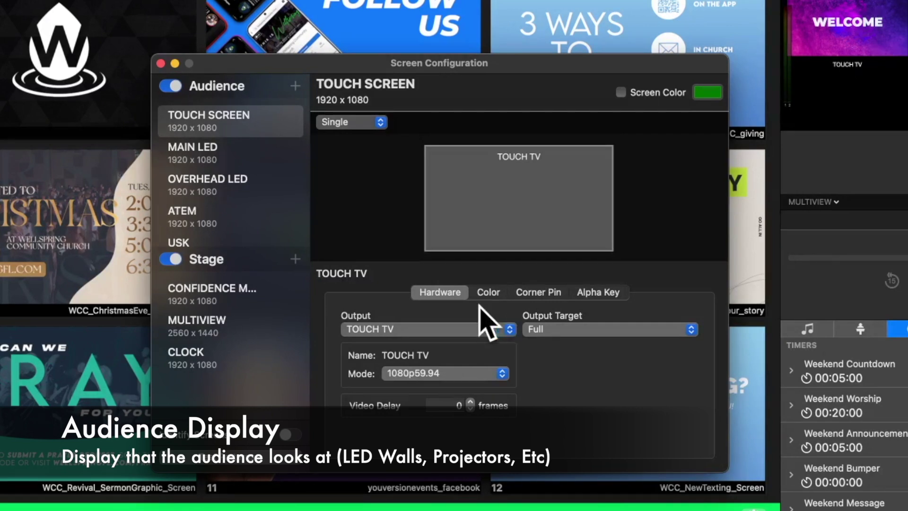
scroll(239, 152, "down", 1)
scroll(240, 159, "down", 1)
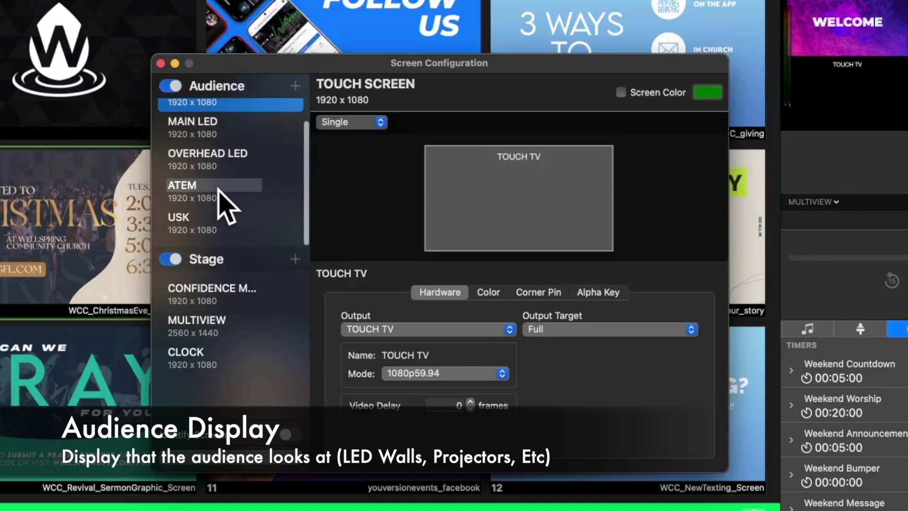
left_click(280, 193)
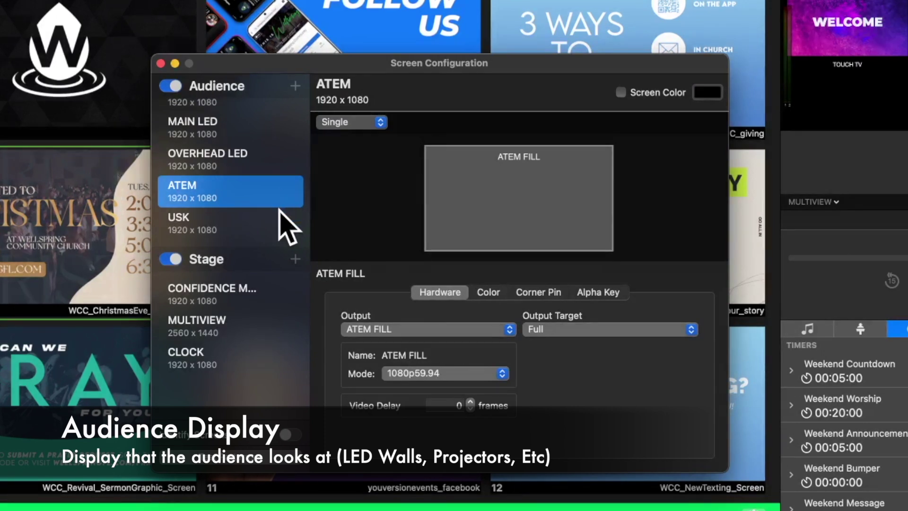
left_click(280, 210)
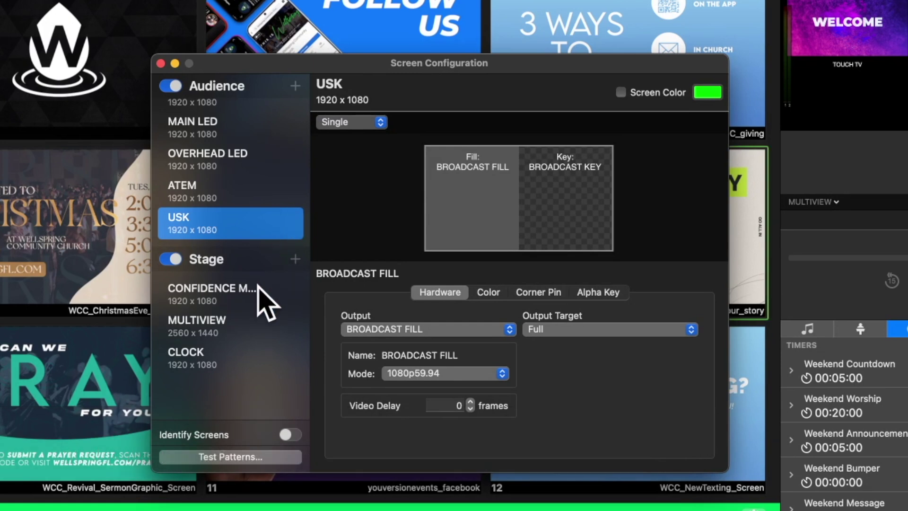
Step: Review the Confidence Monitor, Multiview and Clock stage screens and the Main LED and Overhead LED audience screens
left_click(277, 310)
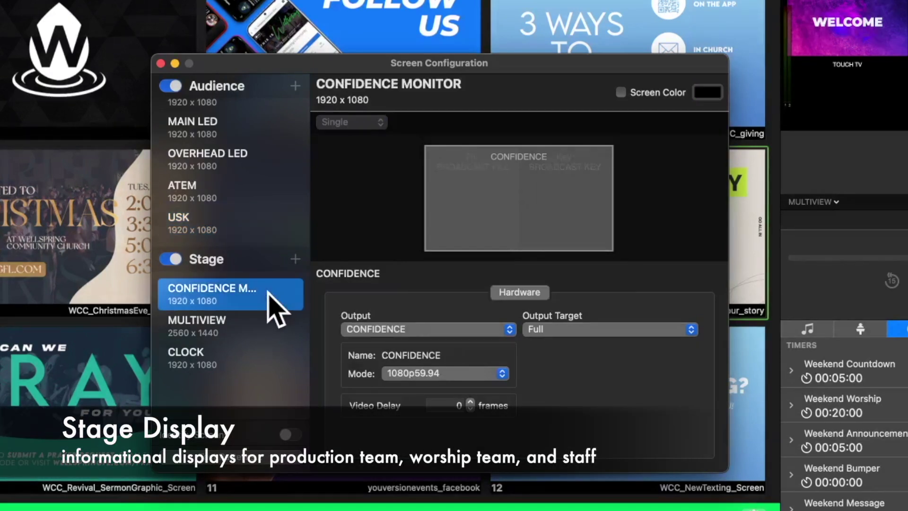
left_click(260, 329)
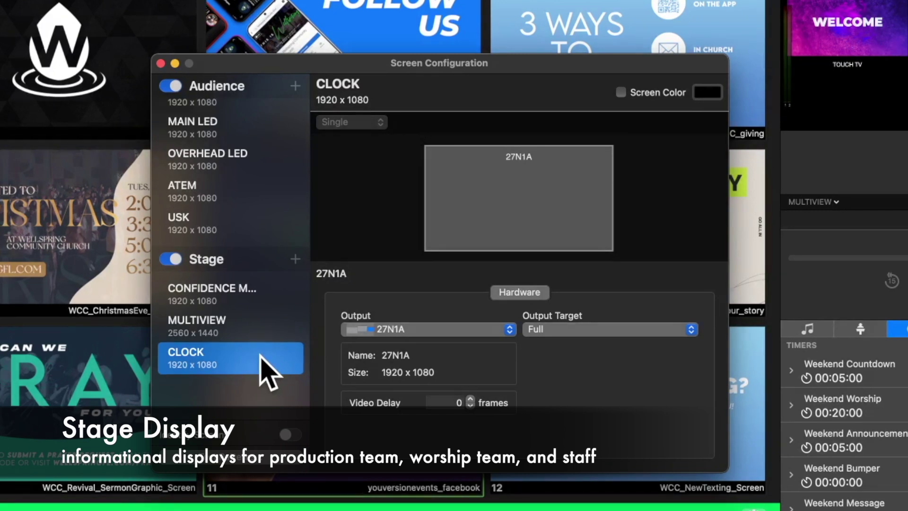
left_click(254, 138)
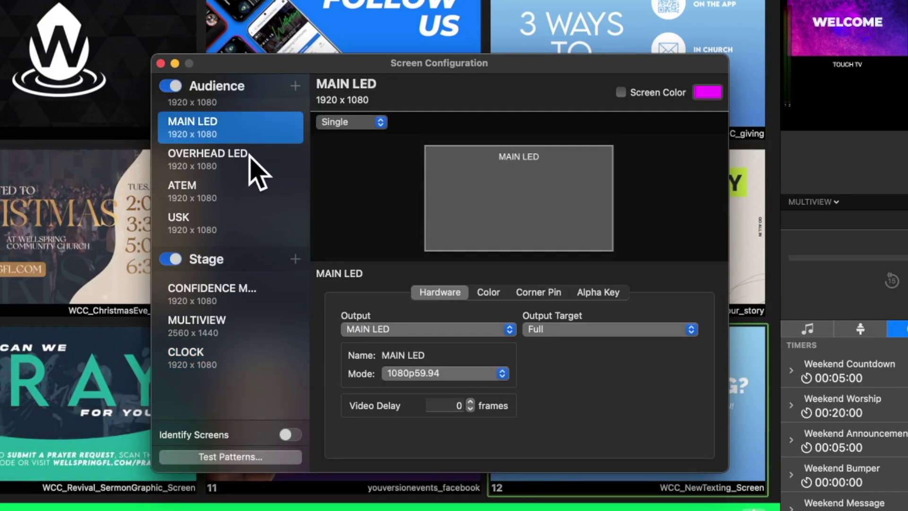
left_click(250, 163)
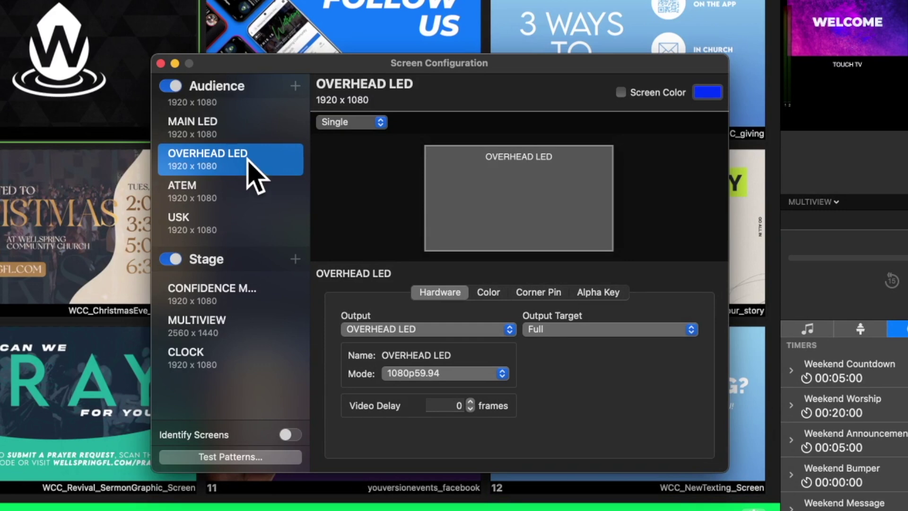
Step: List the hardware outputs and video modes available for the Main LED screen, keeping its current output
left_click(227, 124)
left_click(364, 330)
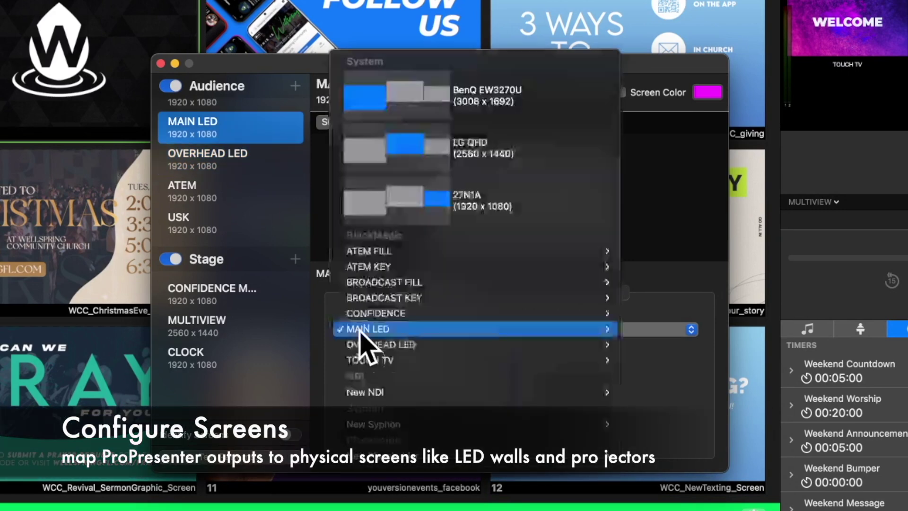
mouse_move(362, 337)
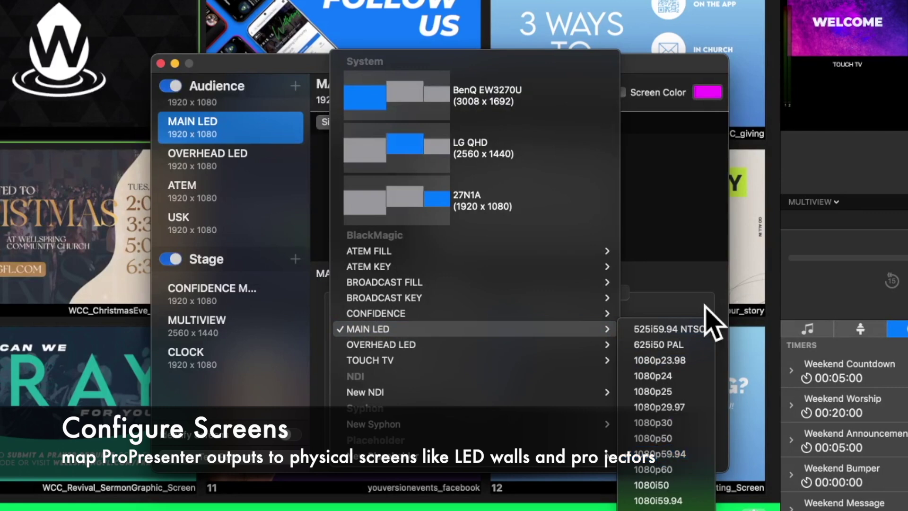
left_click(709, 287)
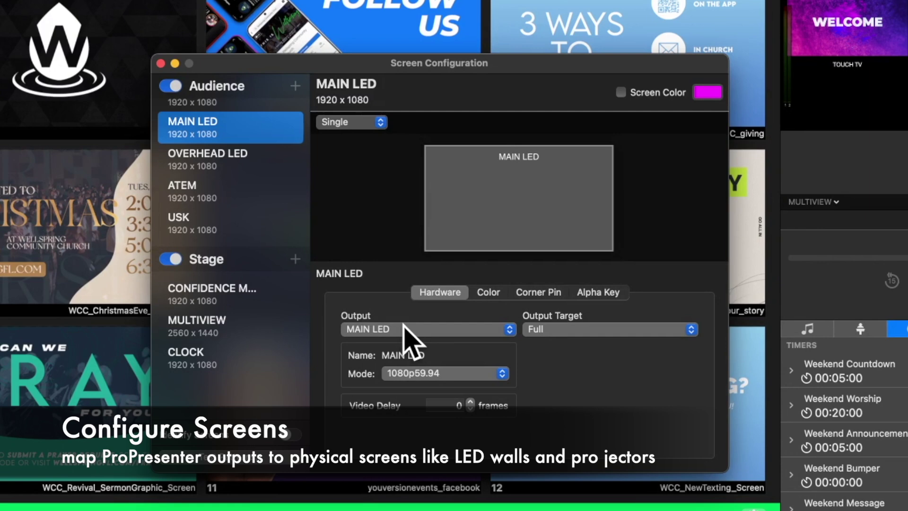
Step: Open the screen test patterns and close their window
left_click(244, 456)
left_click(161, 298)
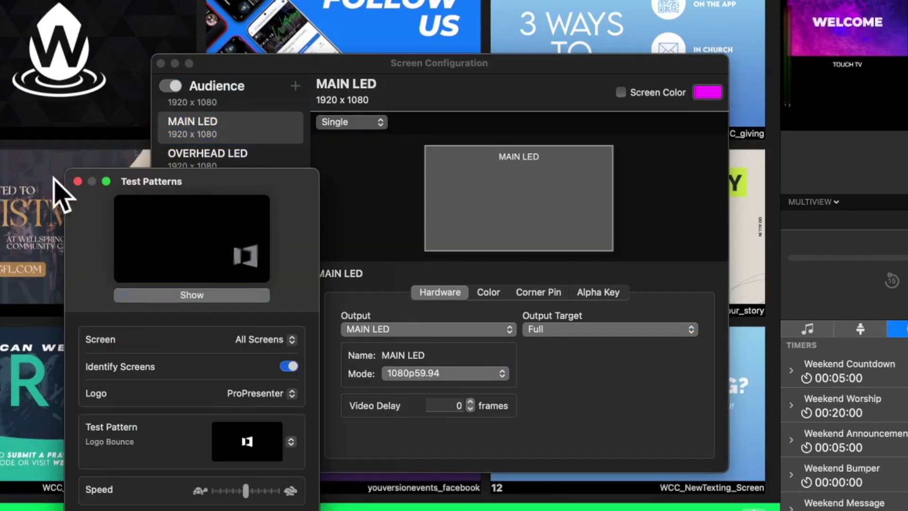
left_click(78, 181)
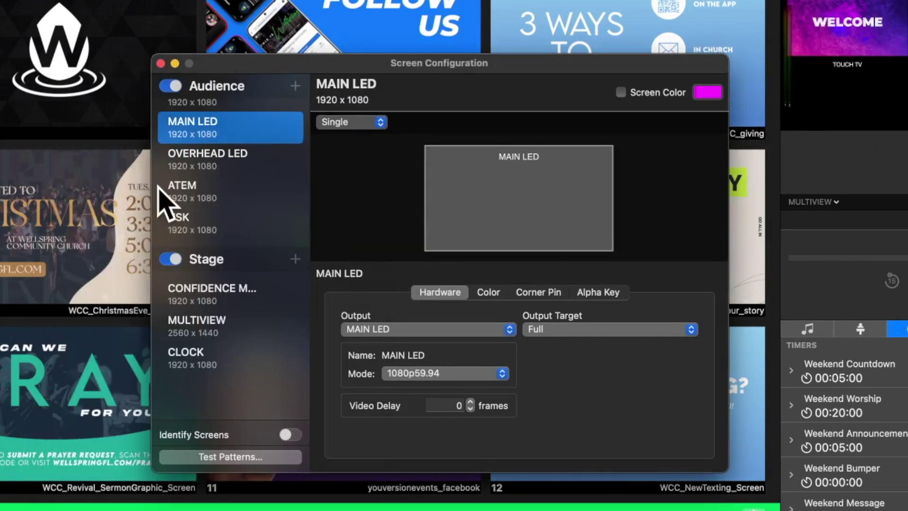
Step: View the arrangement options for the Main LED screen without changing them, and close the screen configuration
left_click(335, 122)
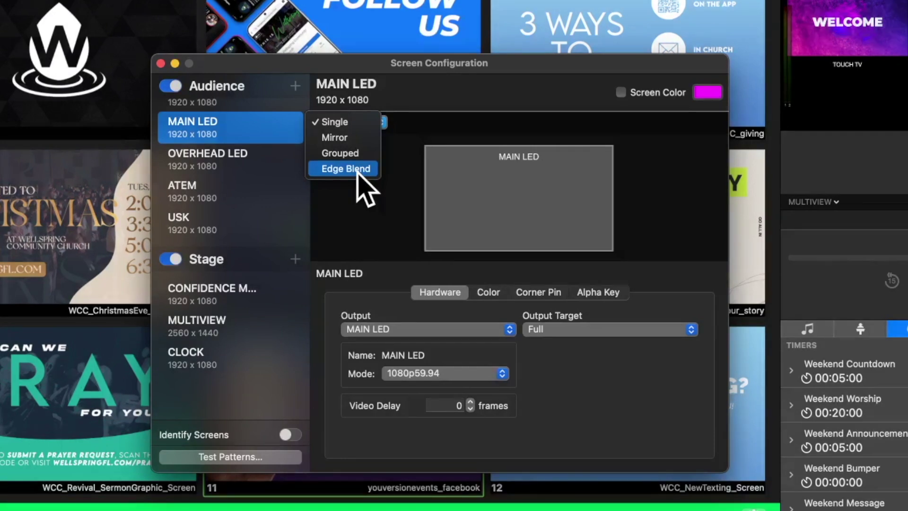
left_click(561, 423)
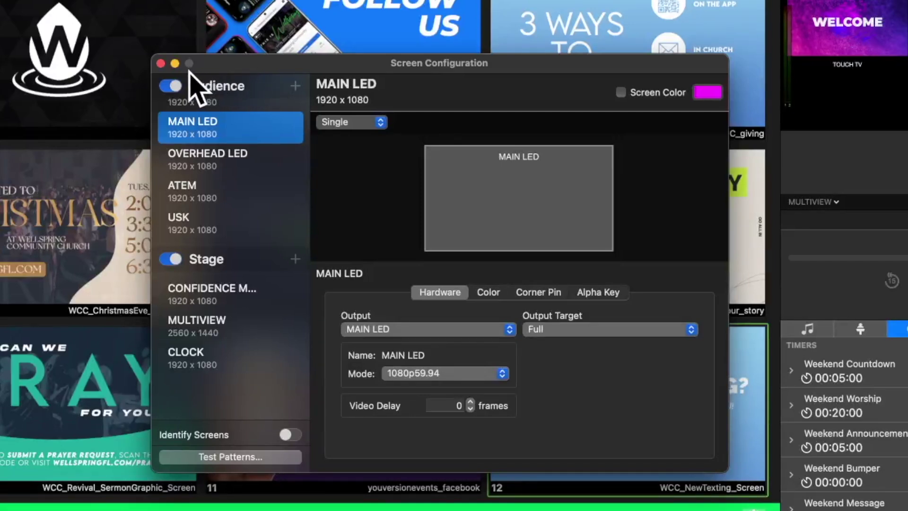
left_click(161, 64)
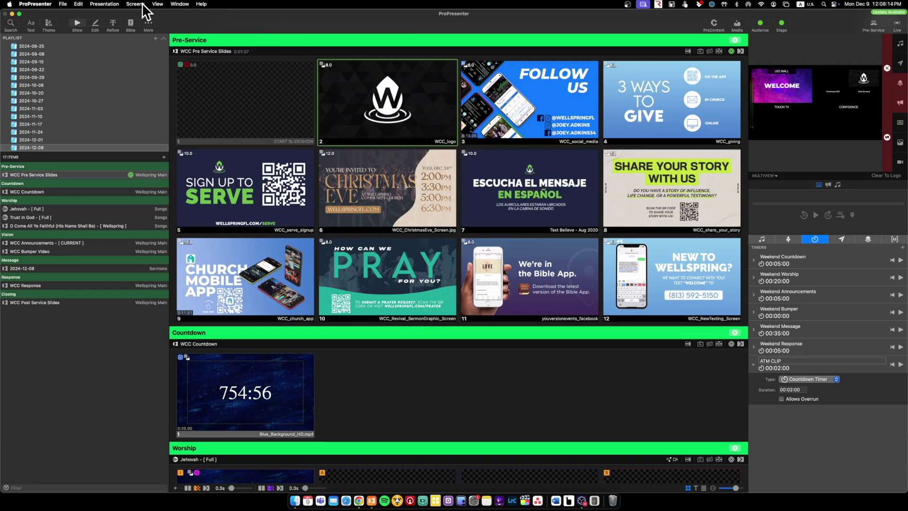
Step: Open the audience Looks editor and examine the Pre-Service look, leaving its name as it is
left_click(142, 3)
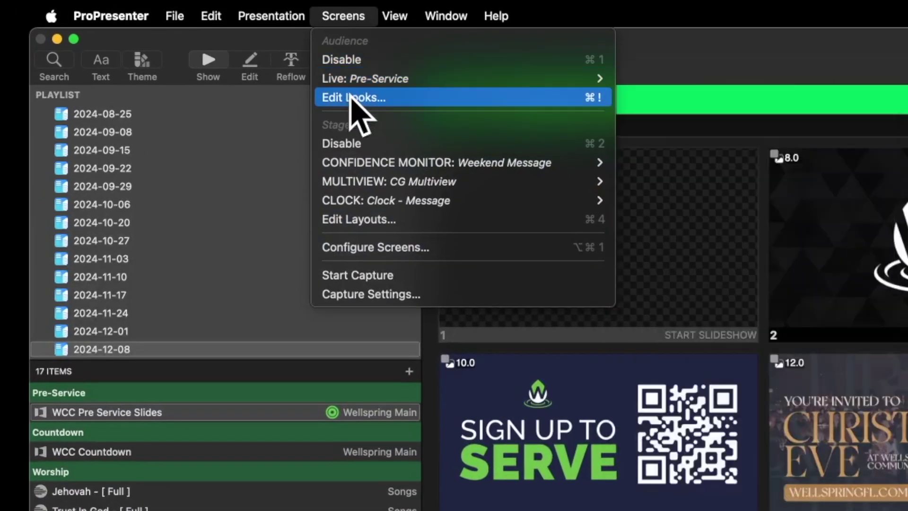
left_click(352, 99)
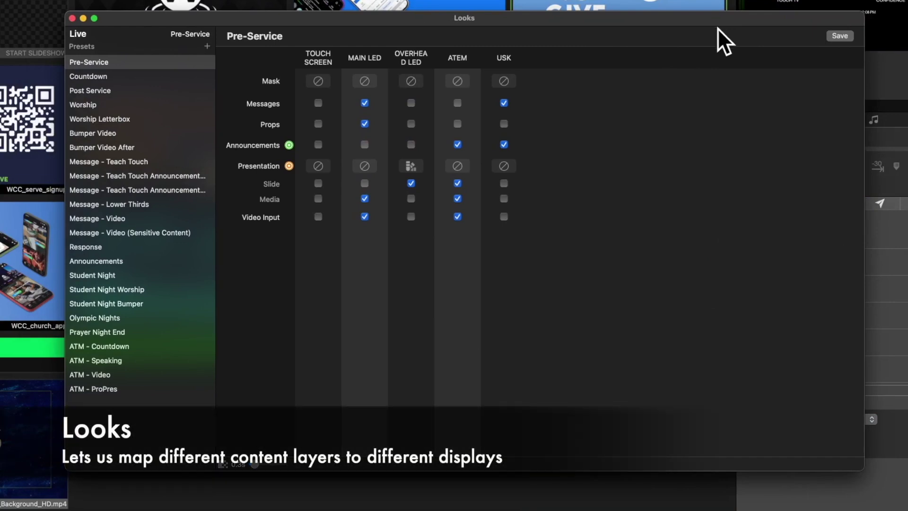
left_click_drag(227, 40, 289, 36)
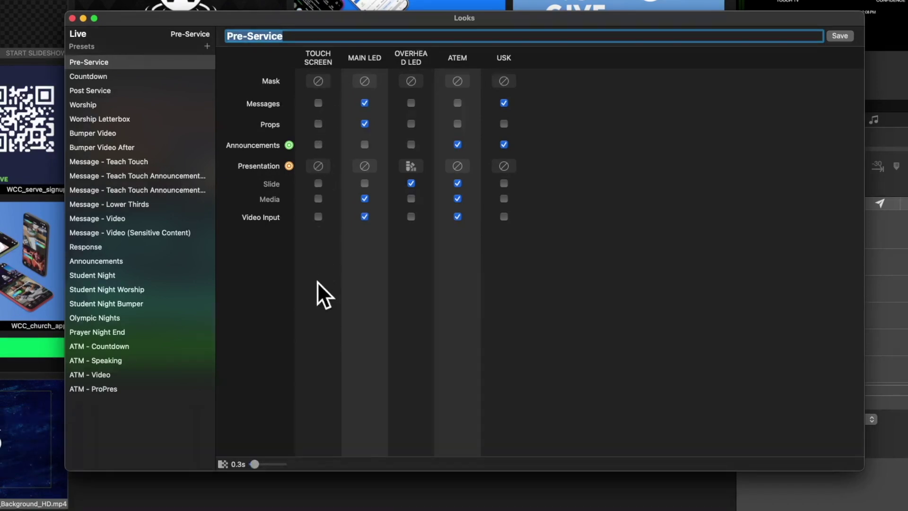
key("Return")
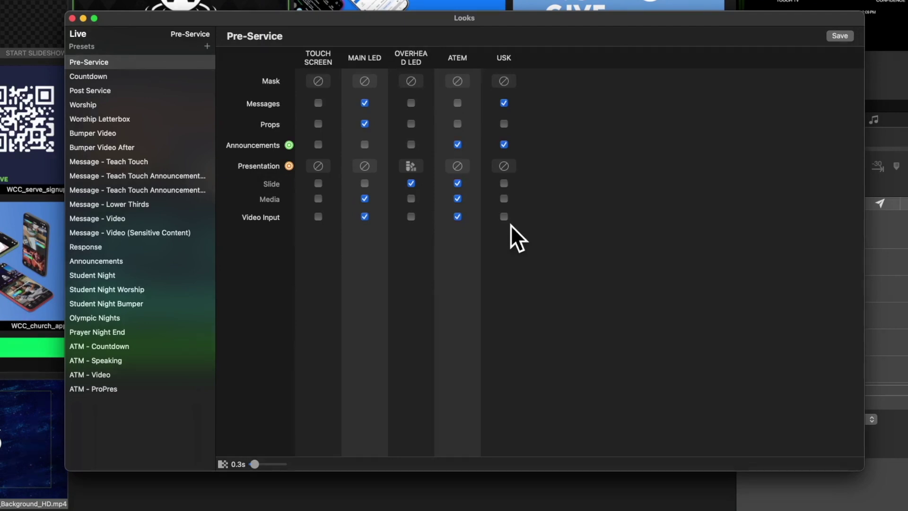
Step: Turn off the video input layer for Main LED and ATEM in the Pre-Service look and save the look
left_click(365, 216)
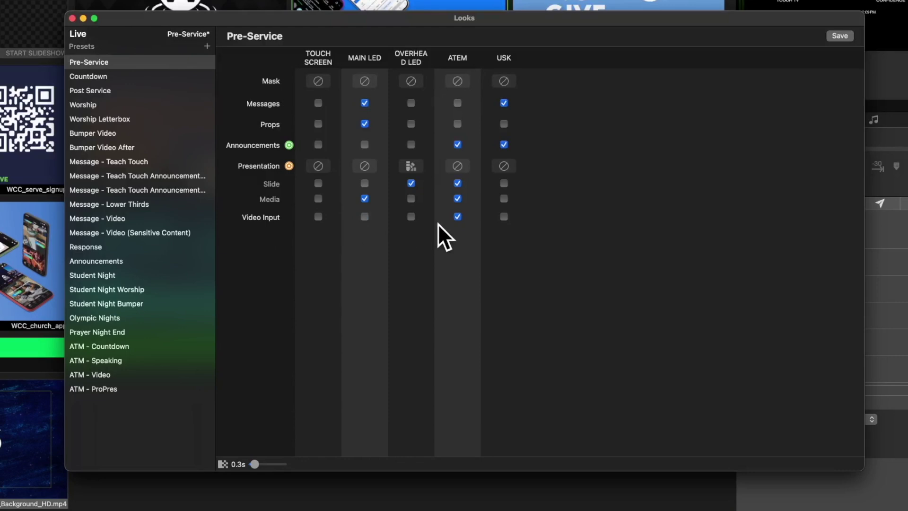
left_click(844, 39)
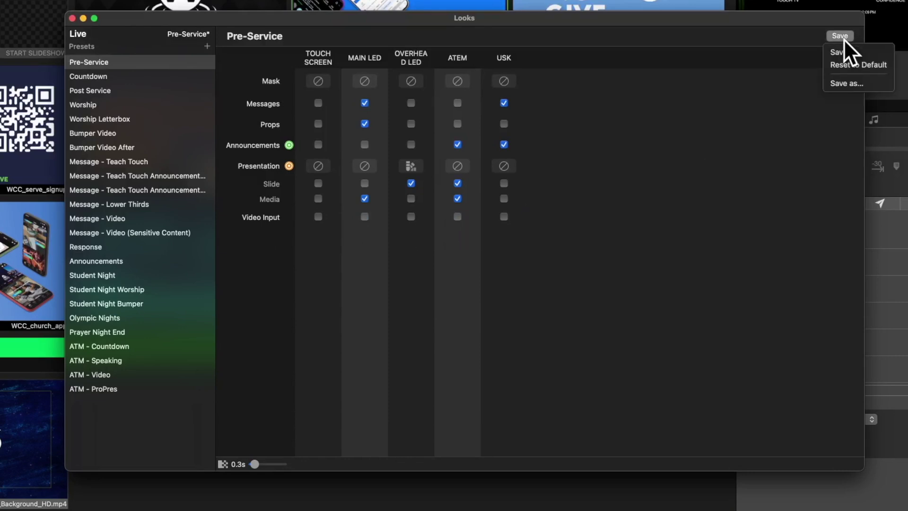
left_click(845, 47)
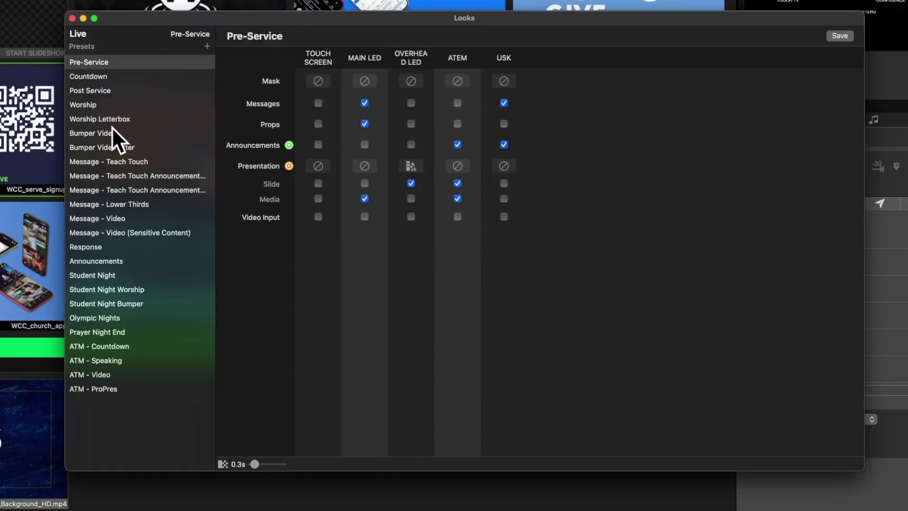
Step: Minimize the Looks window and trigger the Intro slide of the song Jehovah in the Worship section
left_click(83, 19)
scroll(675, 372, "down", 5)
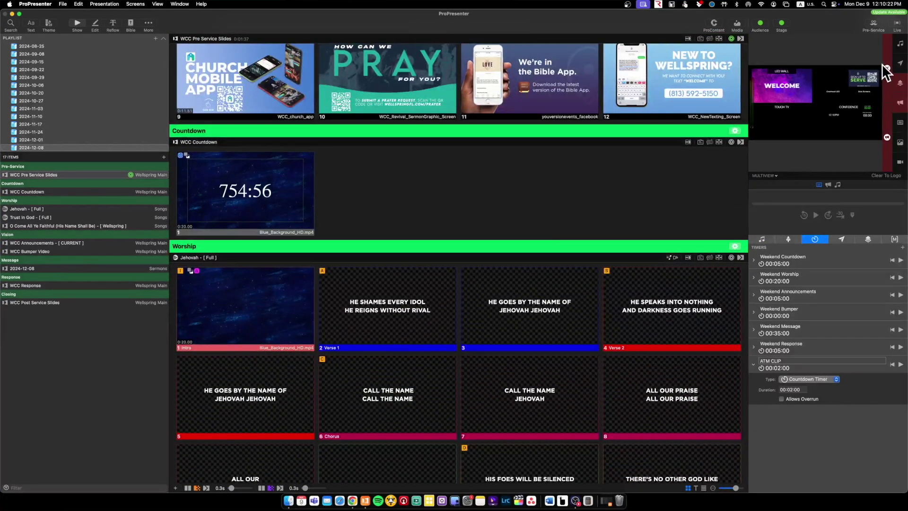
left_click(280, 299)
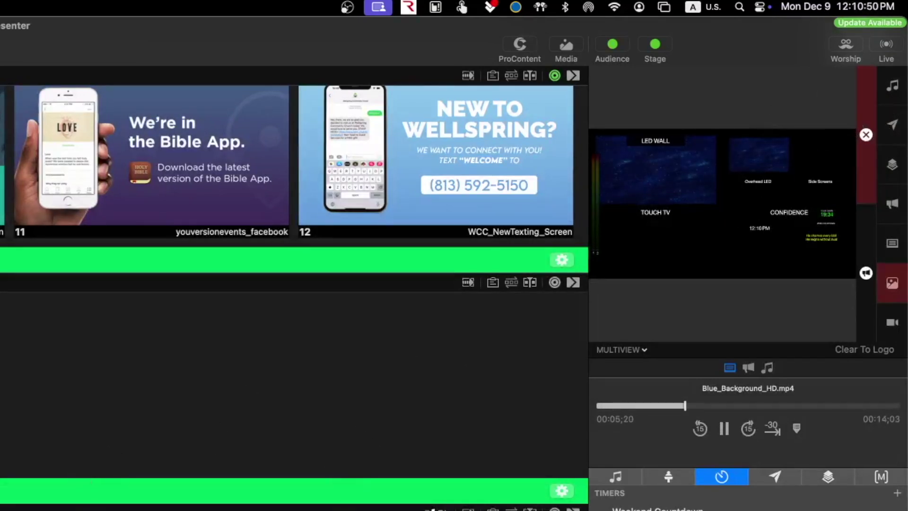
Step: Restore the Looks window, examine the Worship look's layer assignments, and close the window
left_click(223, 436)
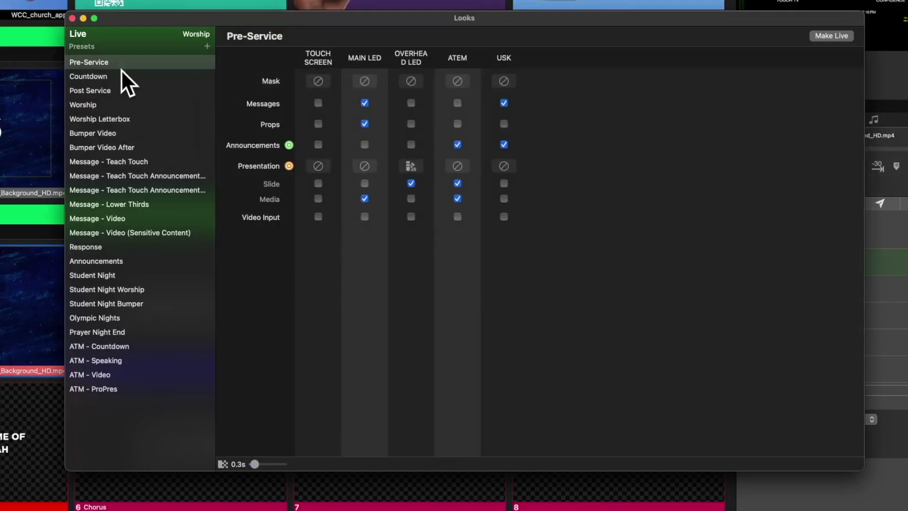
left_click(100, 106)
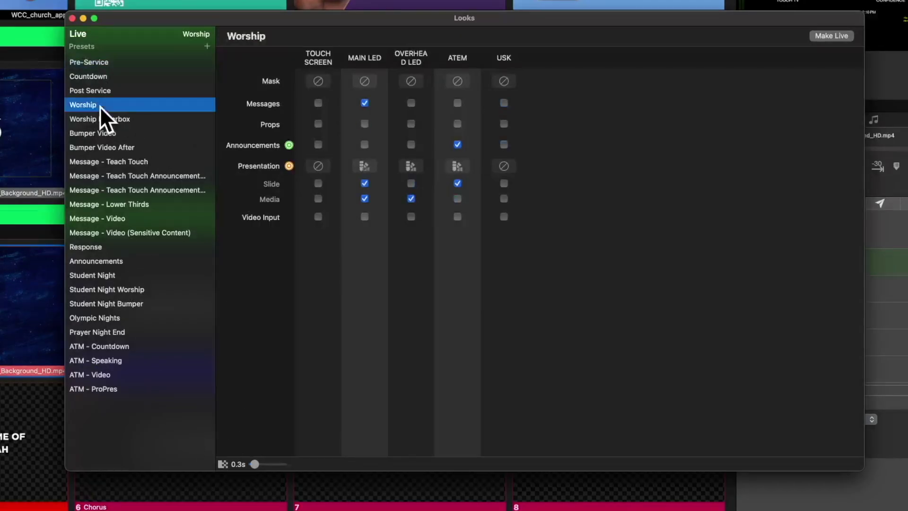
left_click_drag(370, 14, 429, 3)
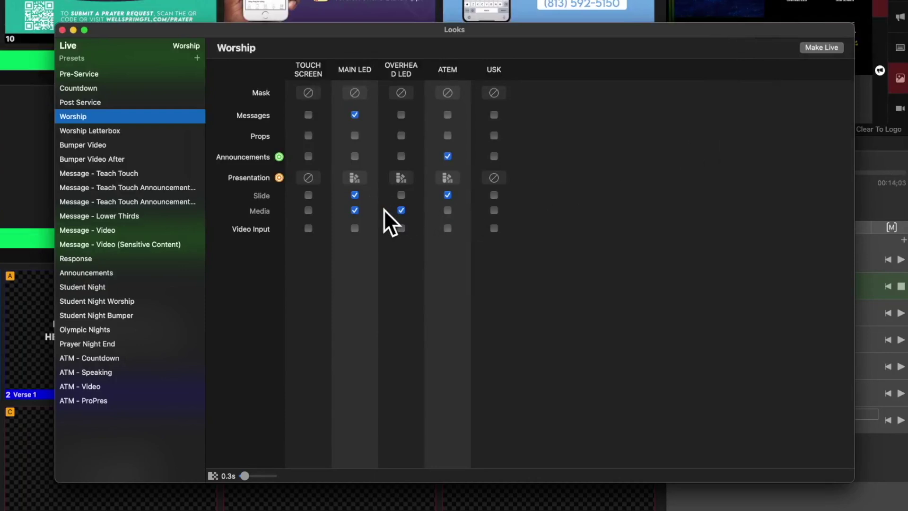
key("super+w")
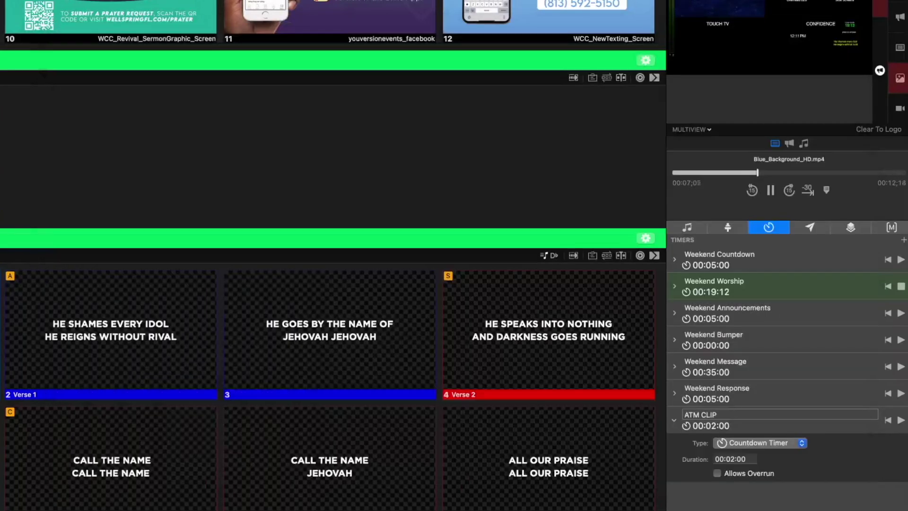
Step: Trigger Jehovah's first Verse 1 slide, "He shames every idol, He reigns without rival"
left_click(75, 316)
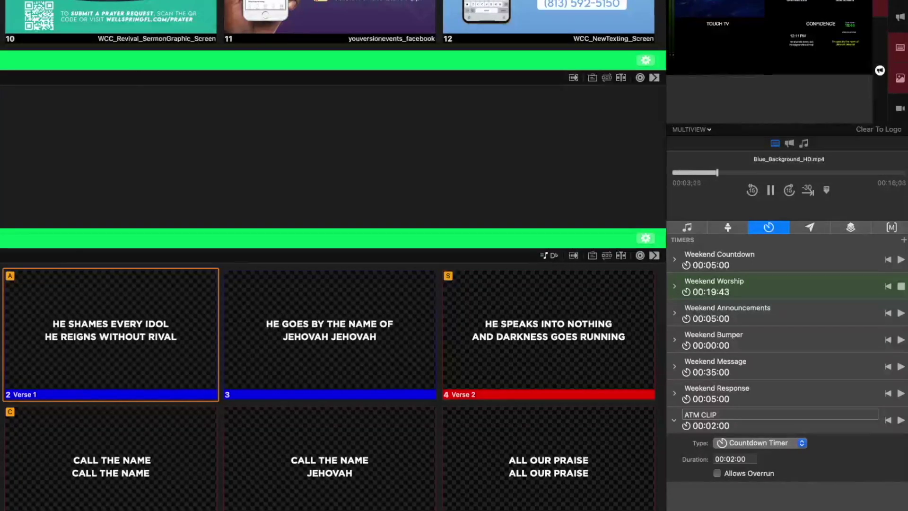
Step: Set the Main LED presentation theme in the Worship look to Main LED Top from Weekend Worship
key("alt+super+2")
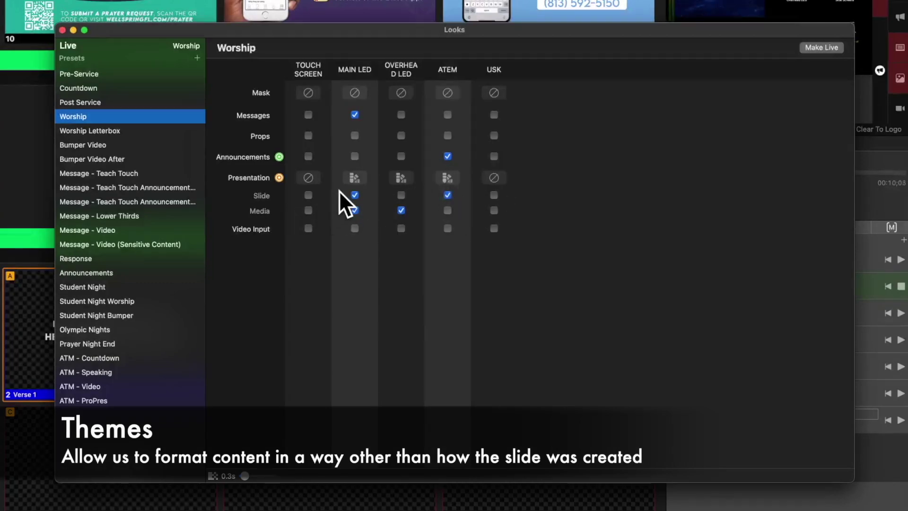
left_click(356, 179)
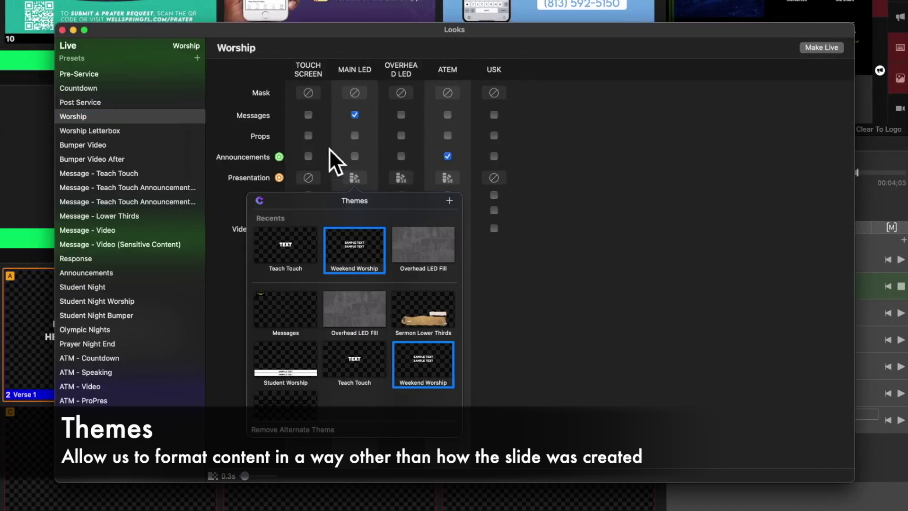
left_click(367, 252)
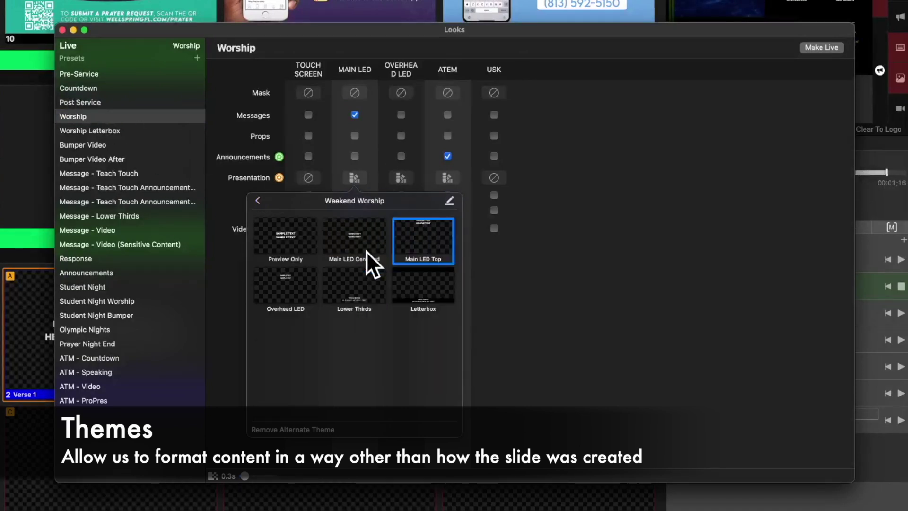
left_click(421, 238)
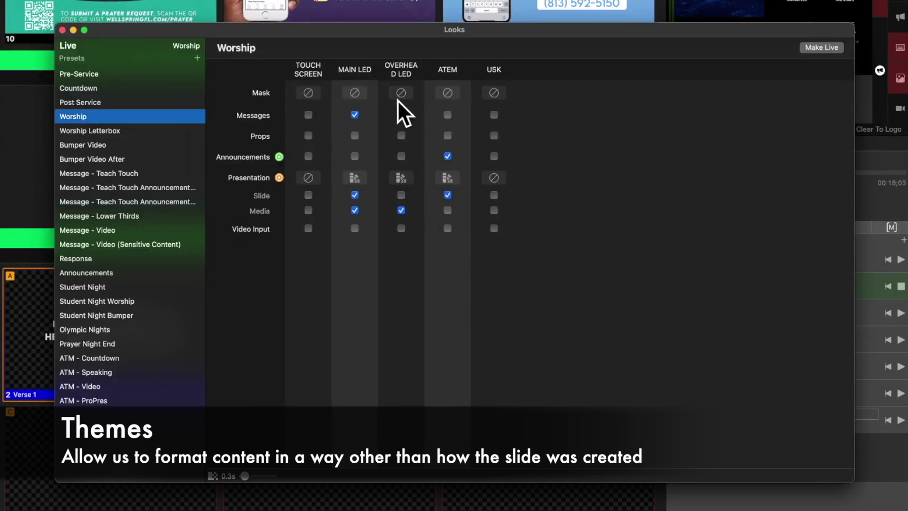
Step: Set the ATEM presentation theme in the Worship look to Lower Thirds from Weekend Worship and close the Looks window
left_click(447, 178)
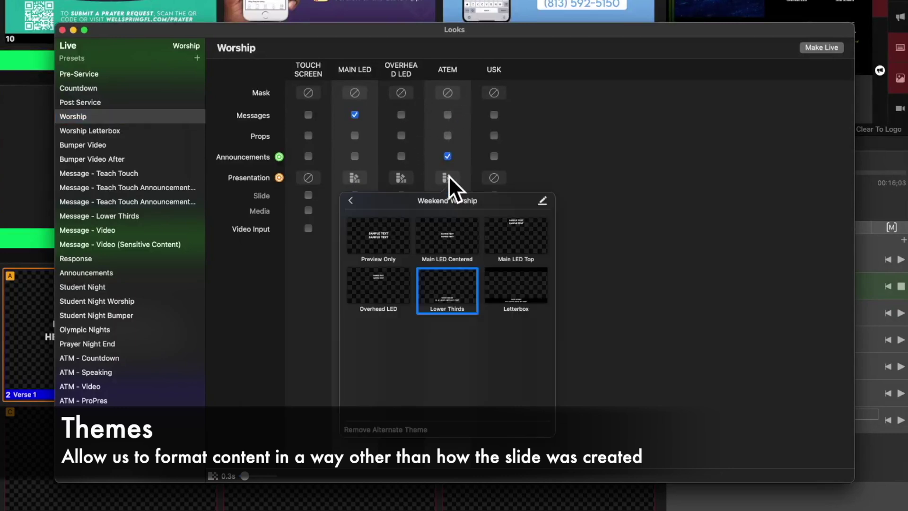
left_click(436, 298)
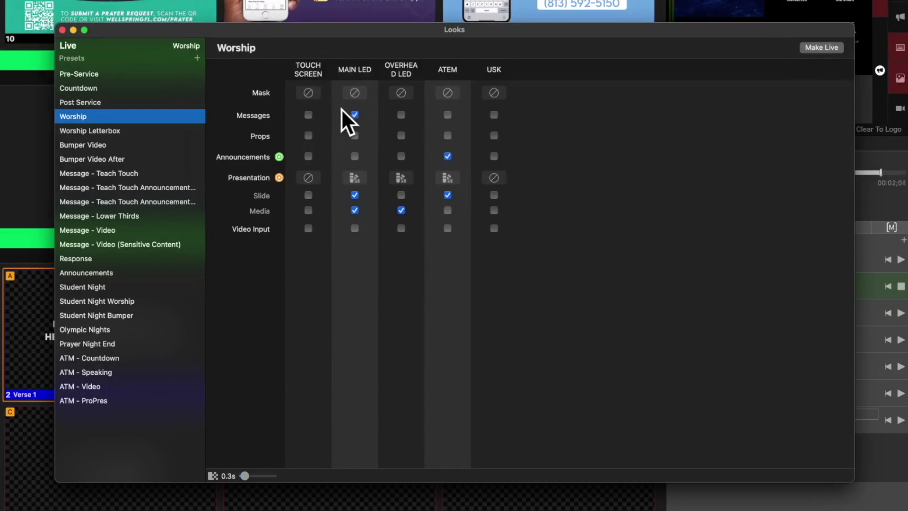
left_click(62, 30)
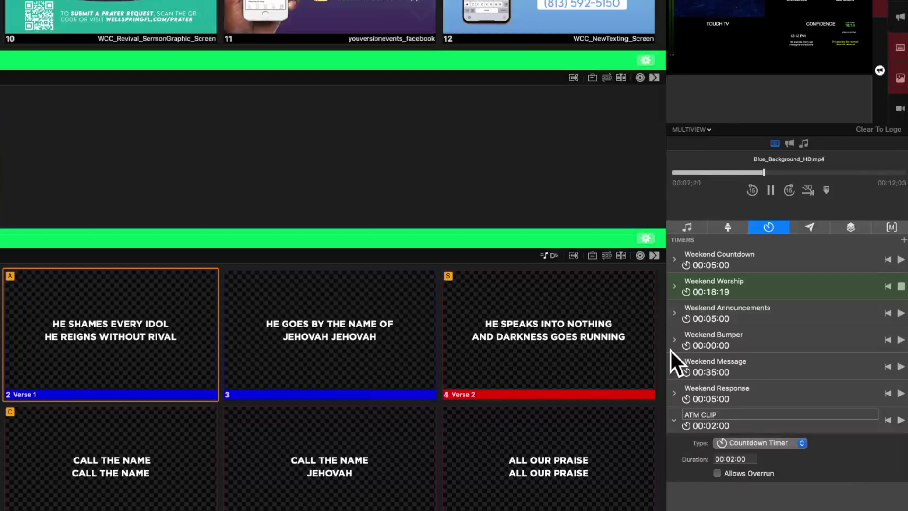
Step: Set the Code value of the Wellspring Kids Code message to TEST and show the message
left_click(687, 228)
left_click(728, 229)
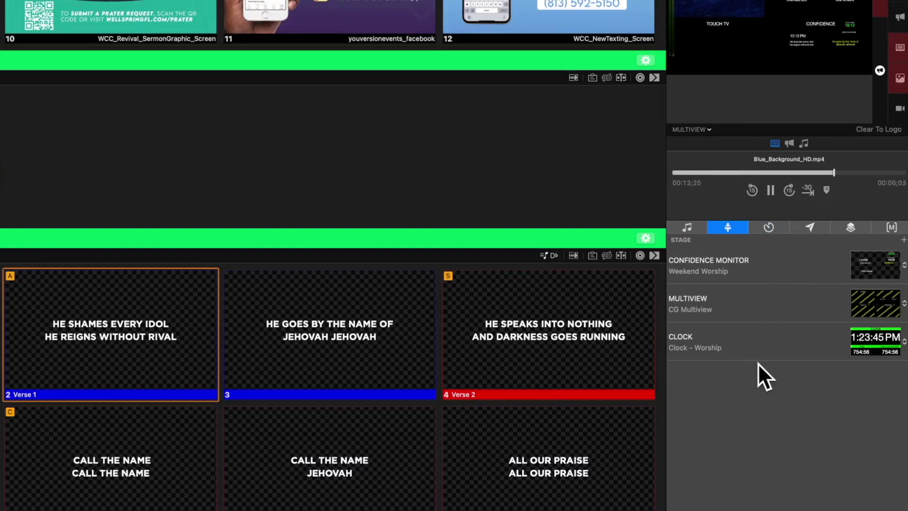
left_click(768, 228)
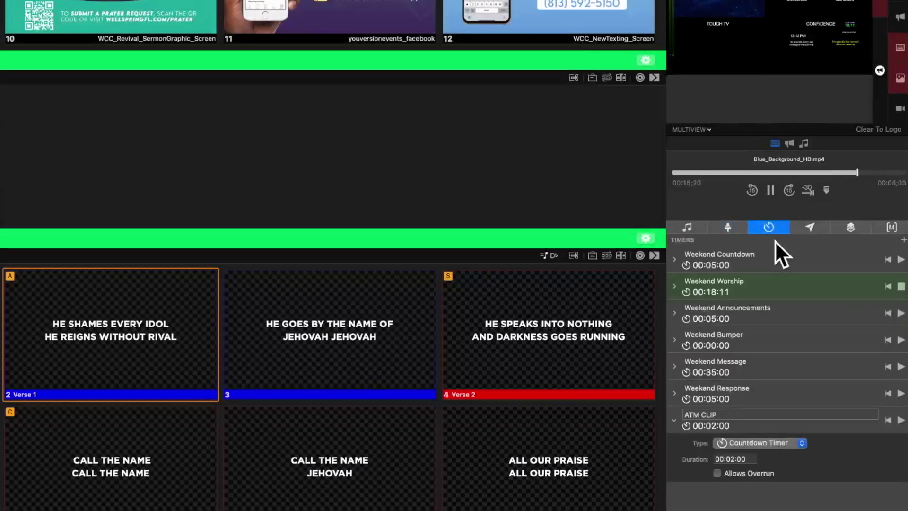
left_click(816, 228)
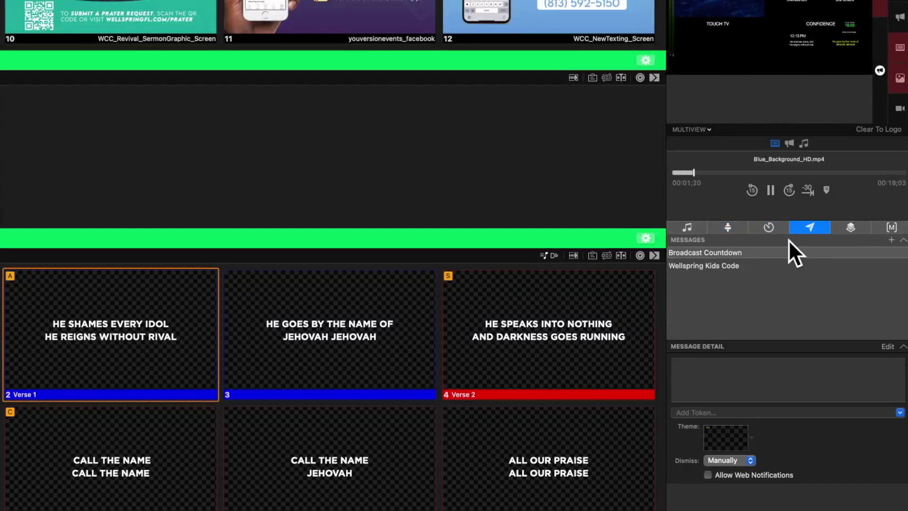
left_click(722, 265)
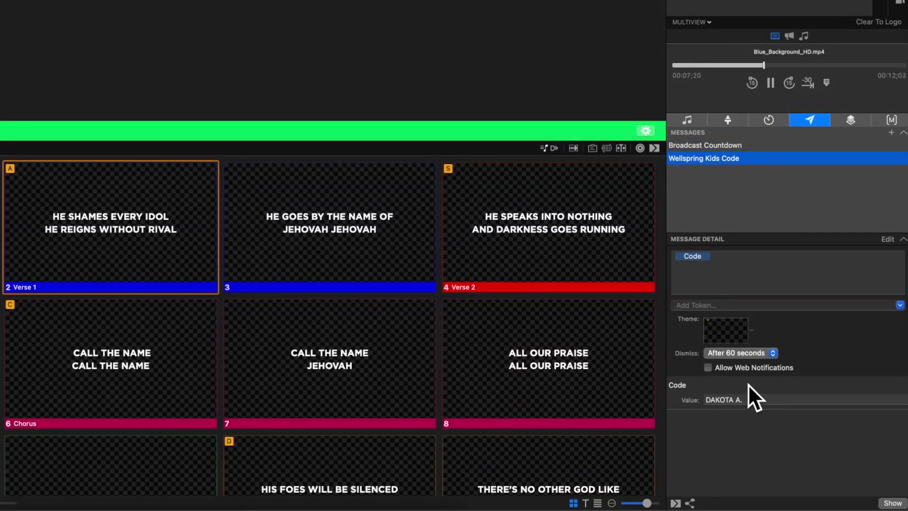
left_click(749, 505)
key("super+a")
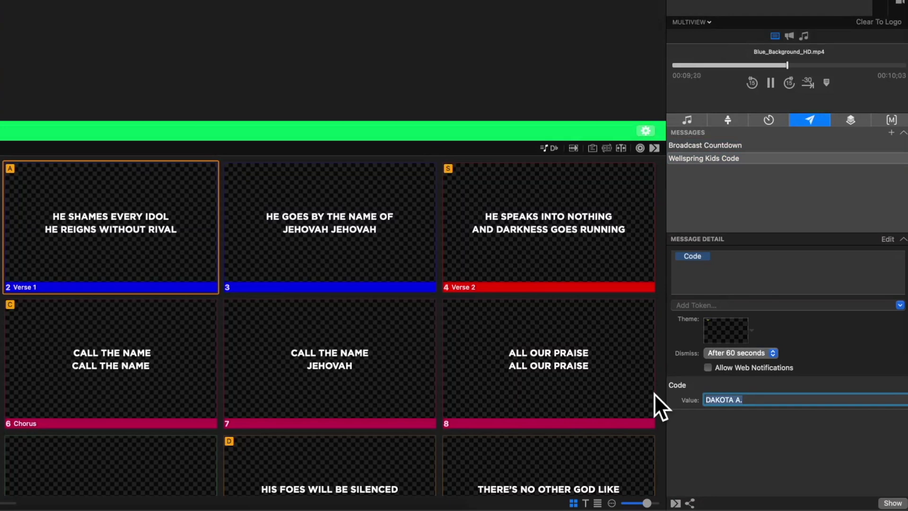
type("TEST")
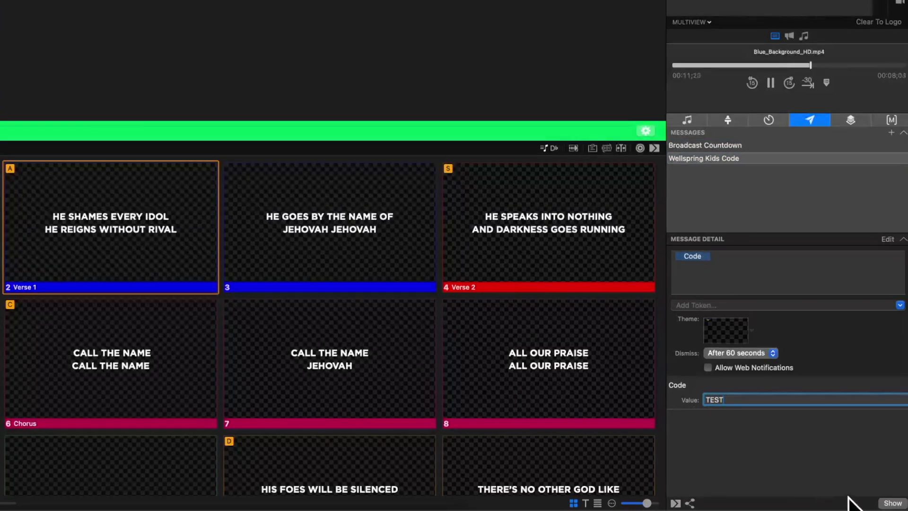
left_click(884, 504)
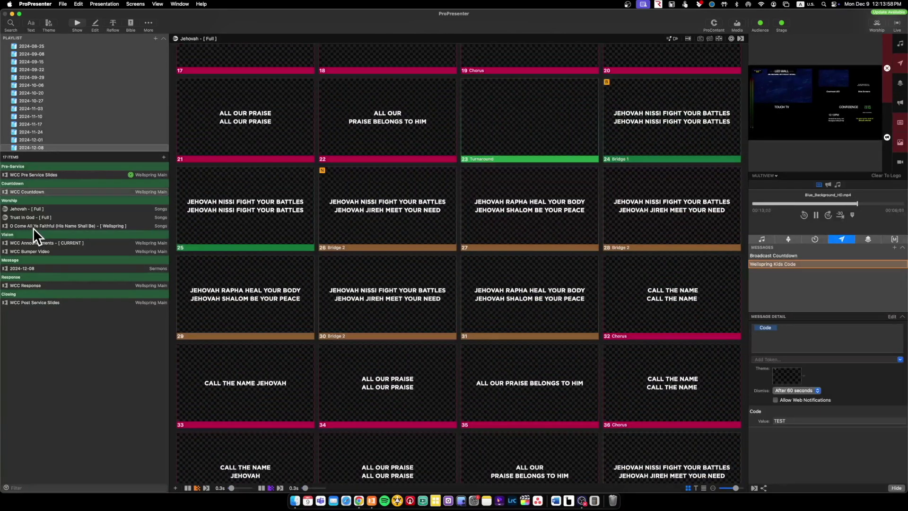
Step: Trigger the final Blank slide of O Come All Ye Faithful and hide the Wellspring Kids Code message
left_click(32, 240)
scroll(481, 144, "up", 3)
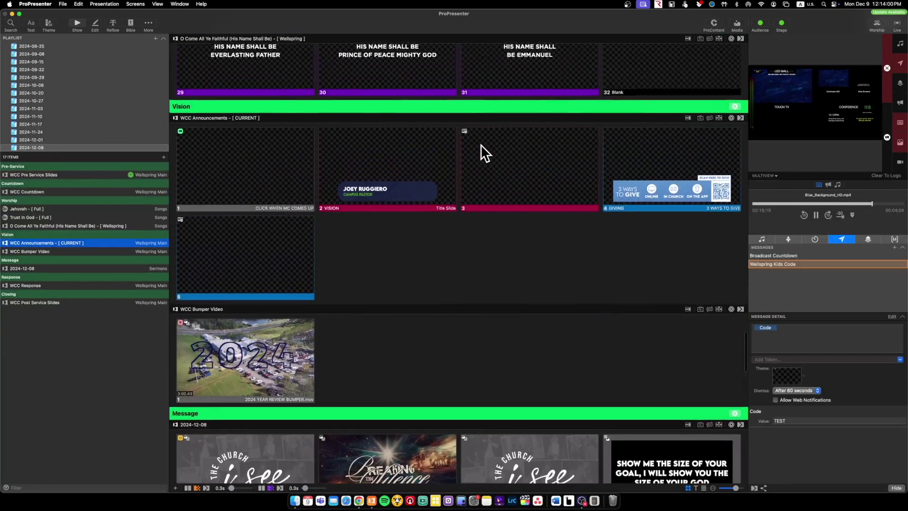
scroll(481, 143, "up", 5)
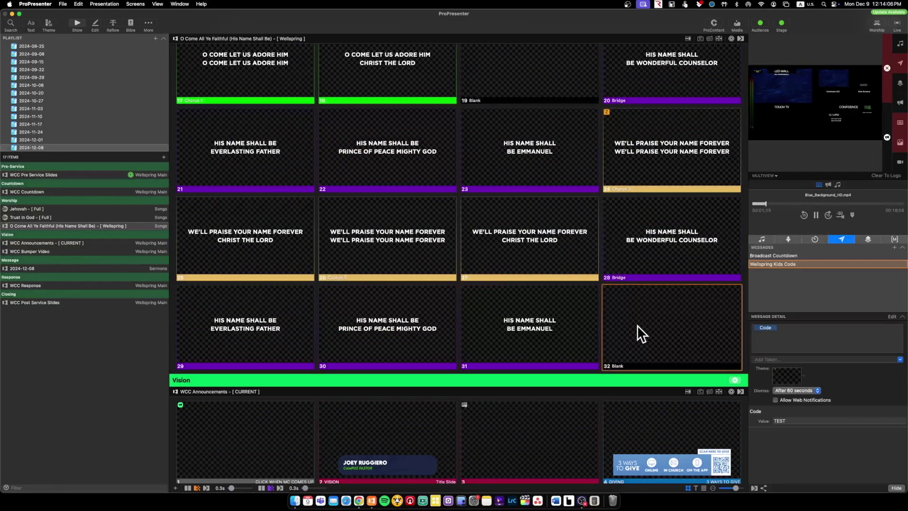
scroll(637, 325, "down", 5)
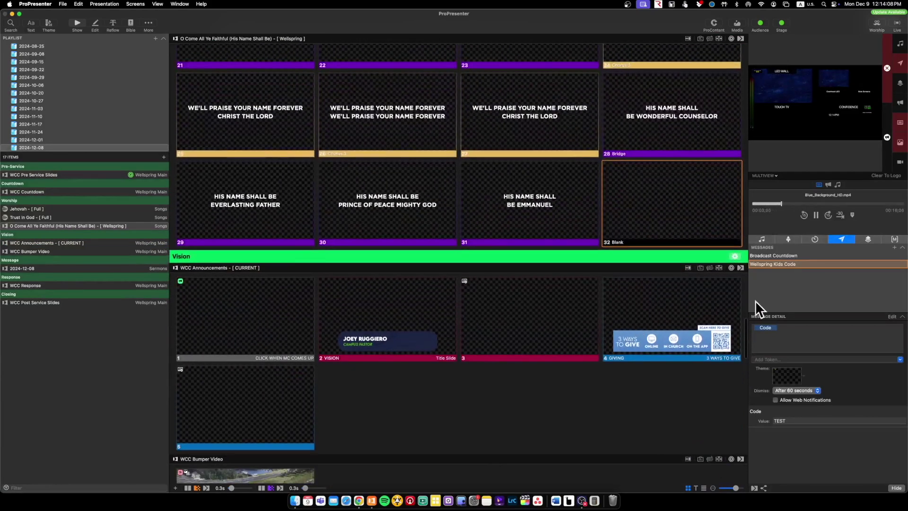
left_click(894, 489)
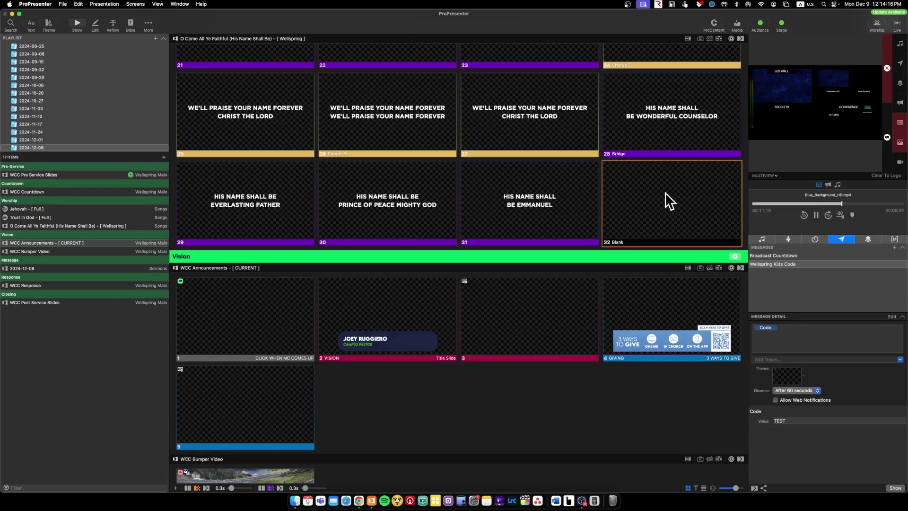
Step: Trigger the Vision title slide in WCC Announcements, examine the Announcements look's layer assignments, and close the Looks window
left_click(430, 340)
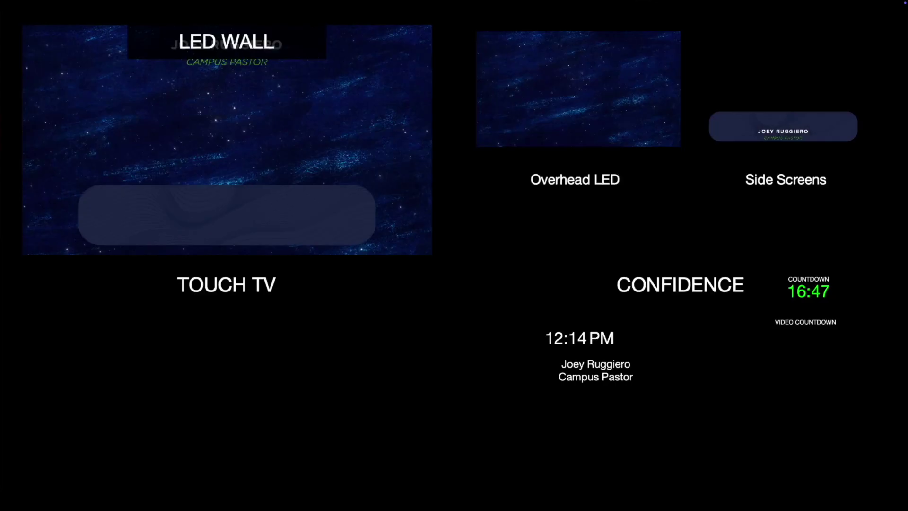
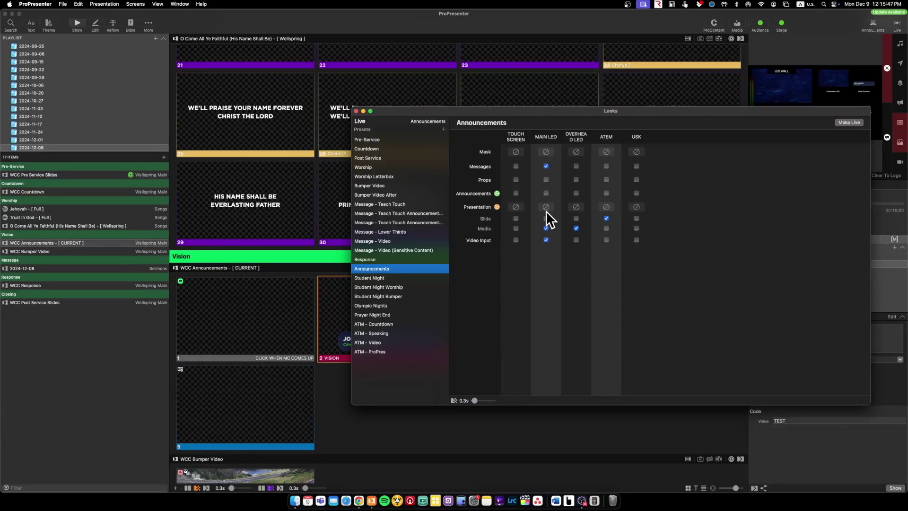
left_click(356, 111)
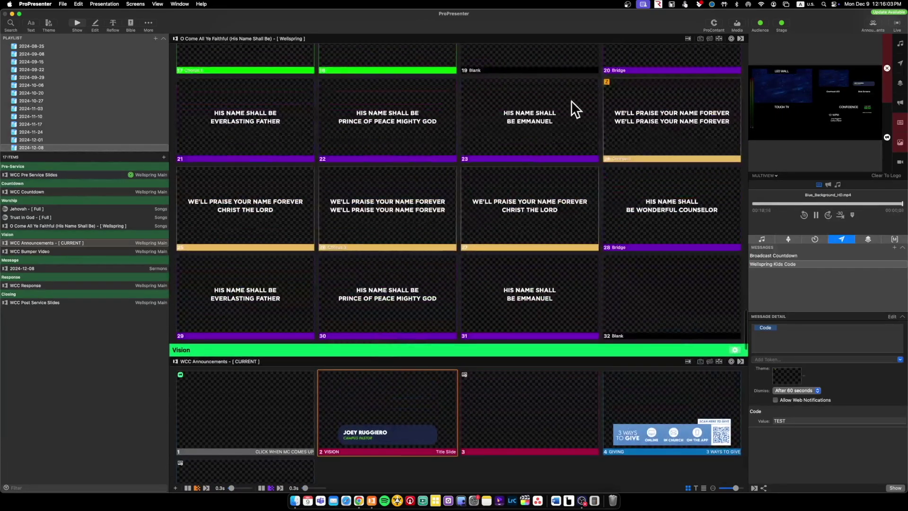
Step: Trigger the first slide of O Come All Ye Faithful (His Name Shall Be) to start its background video
scroll(493, 203, "up", 5)
scroll(401, 219, "up", 6)
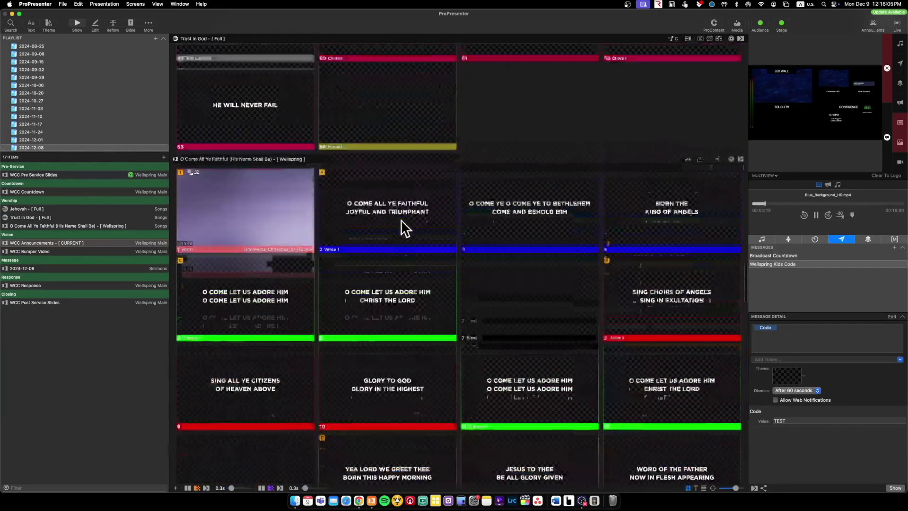
left_click(246, 203)
scroll(246, 204, "down", 5)
scroll(246, 203, "down", 10)
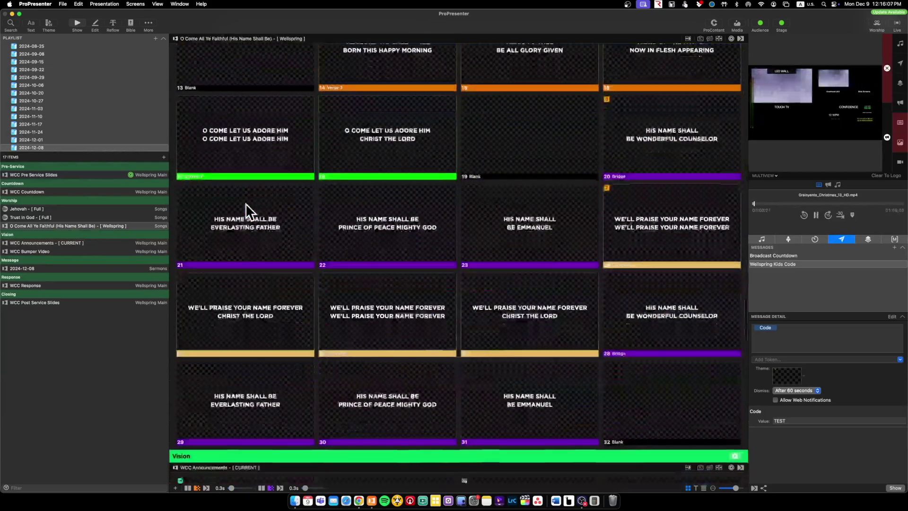
Step: Trigger the CLICK WHEN MC COMES UP slide in WCC Announcements between two triggers of the Vision title slide
left_click(396, 272)
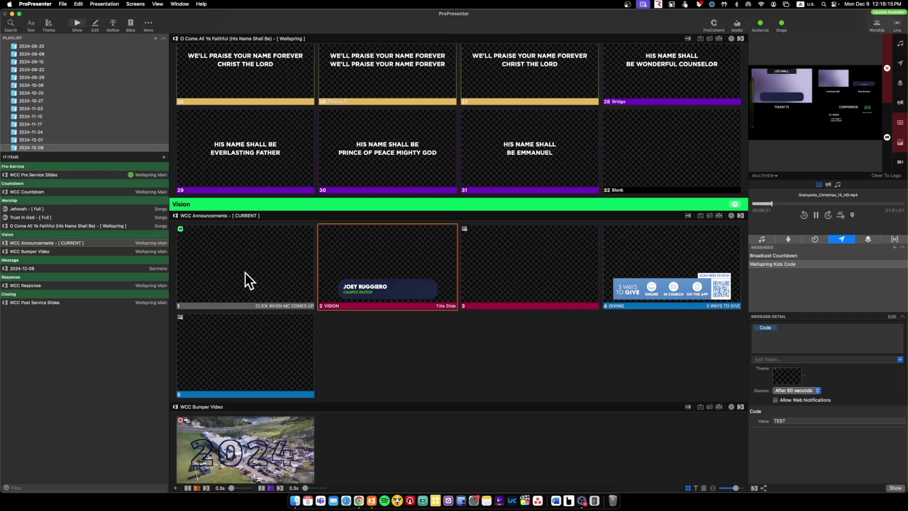
left_click(245, 271)
left_click(396, 258)
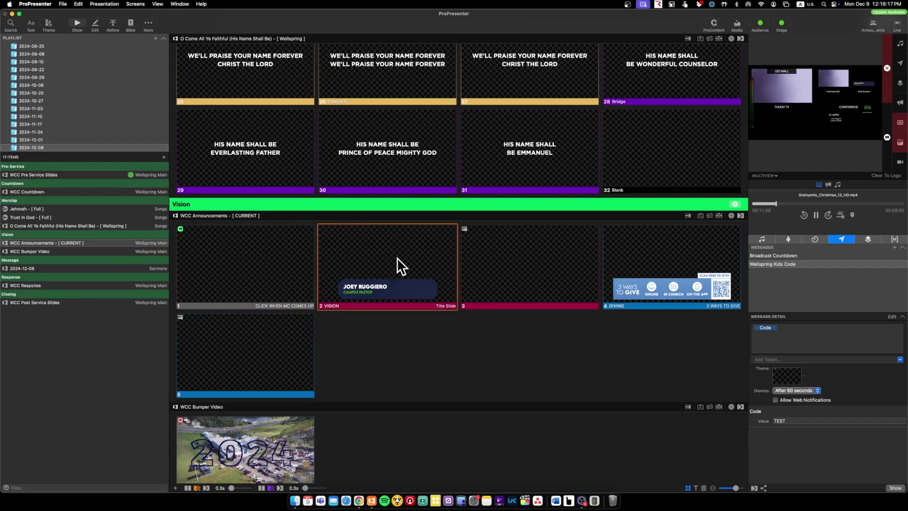
Step: Trigger the Vision title slide with the Worship look live and switch the live look to Announcements
scroll(397, 257, "up", 15)
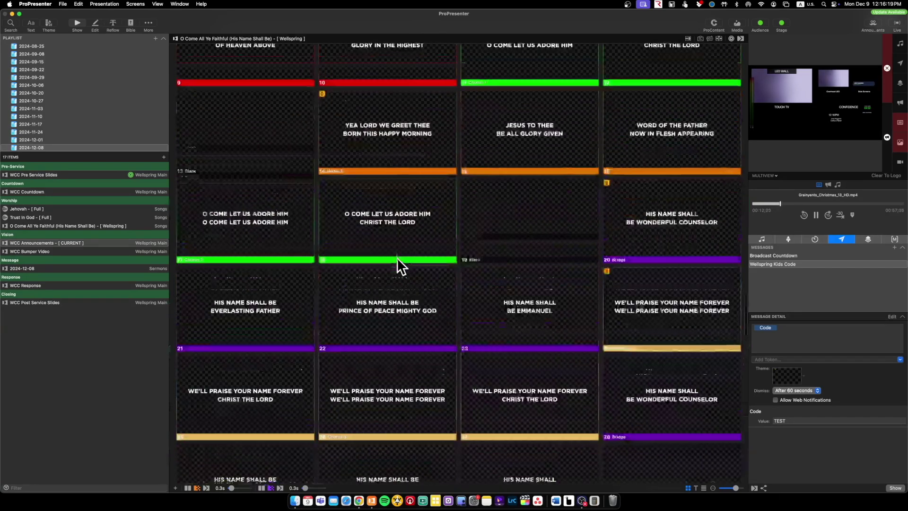
scroll(286, 310, "down", 15)
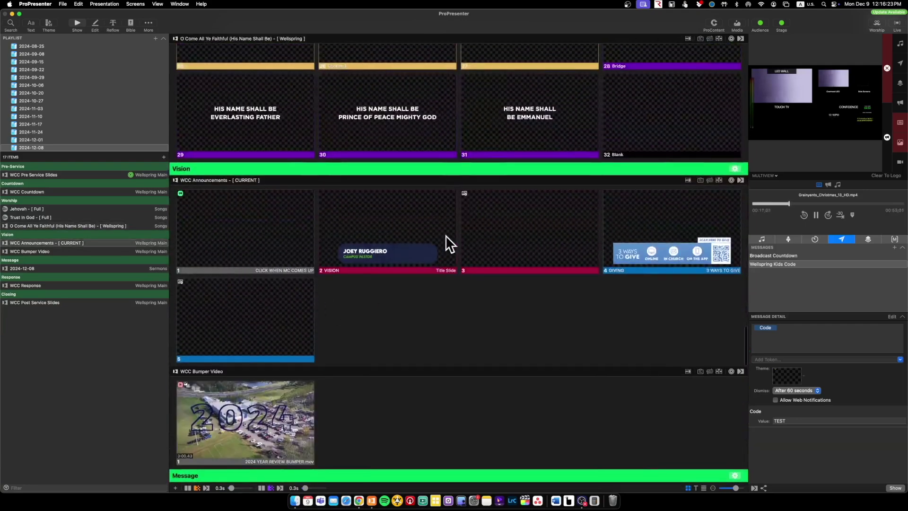
left_click(445, 234)
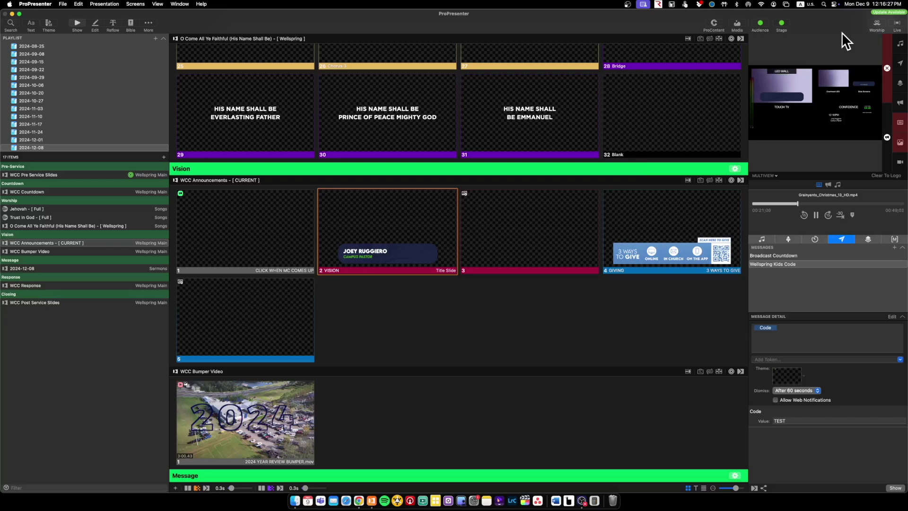
left_click(877, 26)
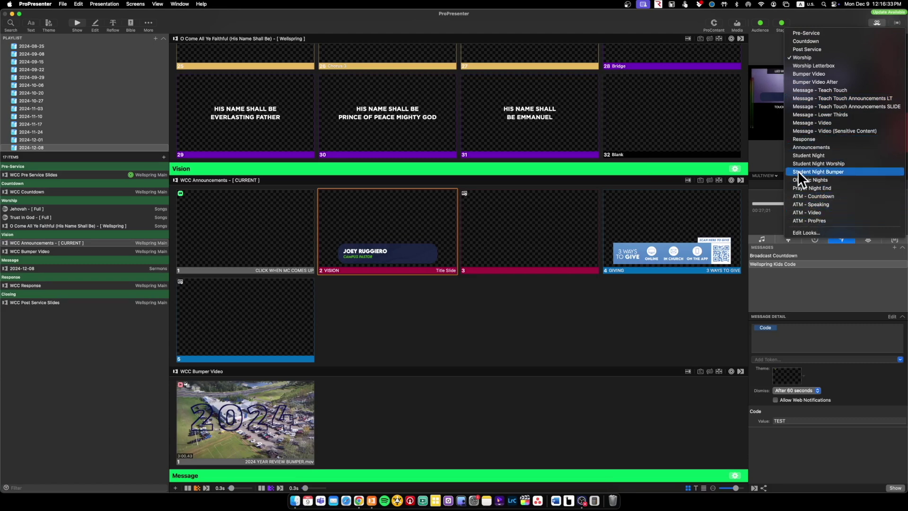
left_click(816, 147)
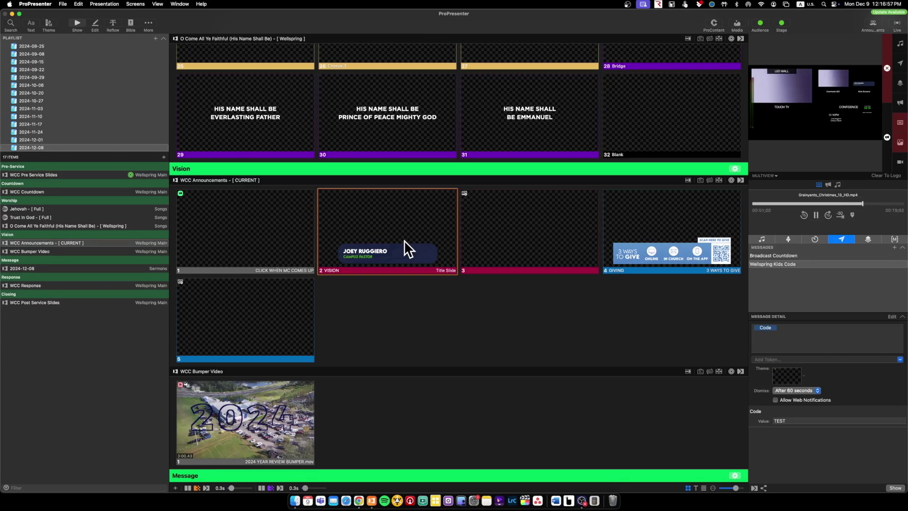
Step: Play the 2024 YEAR REVIEW BUMPER slide in WCC Bumper Video and clear all output layers
scroll(404, 240, "down", 5)
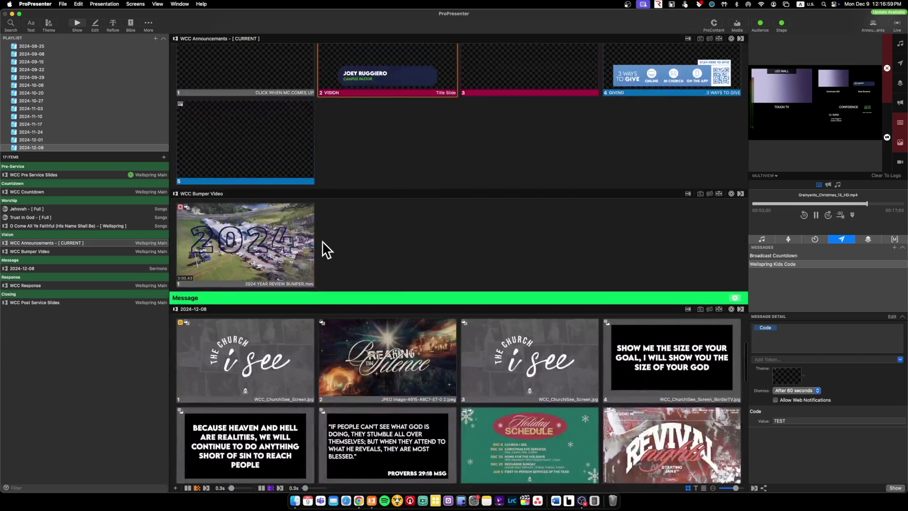
left_click(197, 166)
left_click(242, 233)
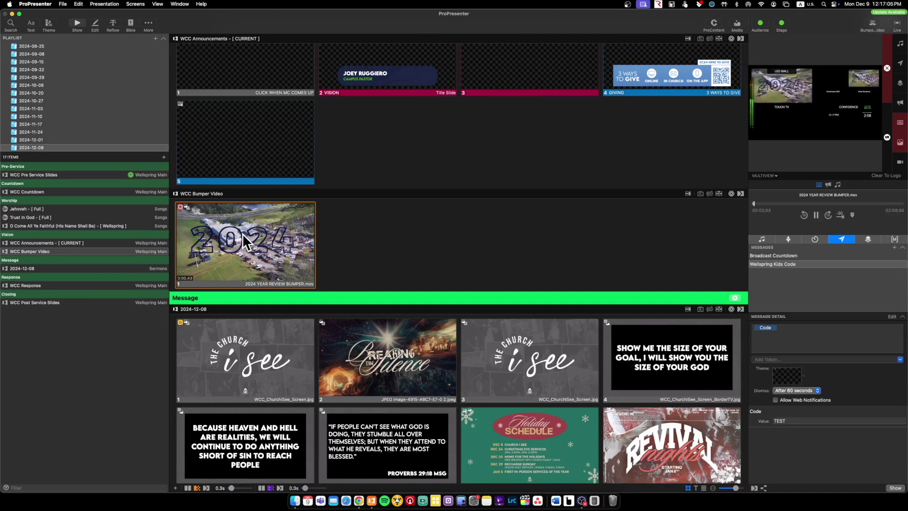
key("XF86AudioRaiseVolume")
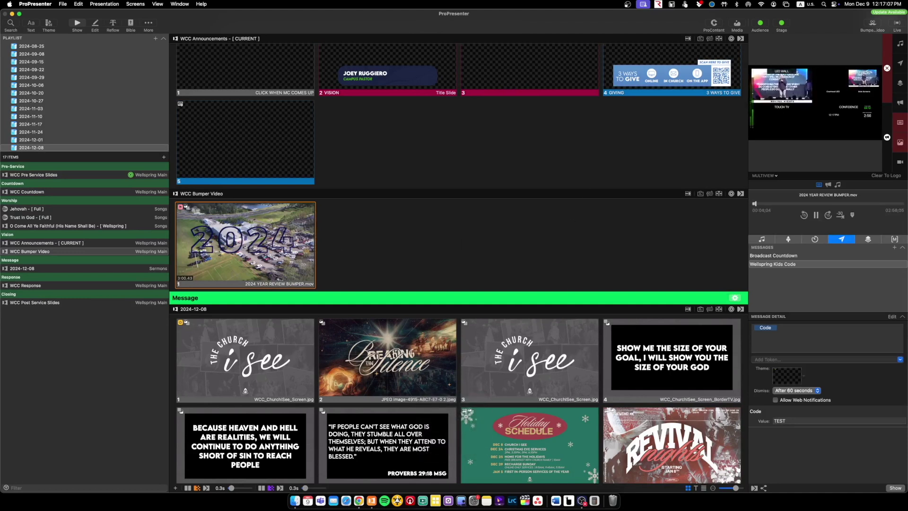
left_click(887, 68)
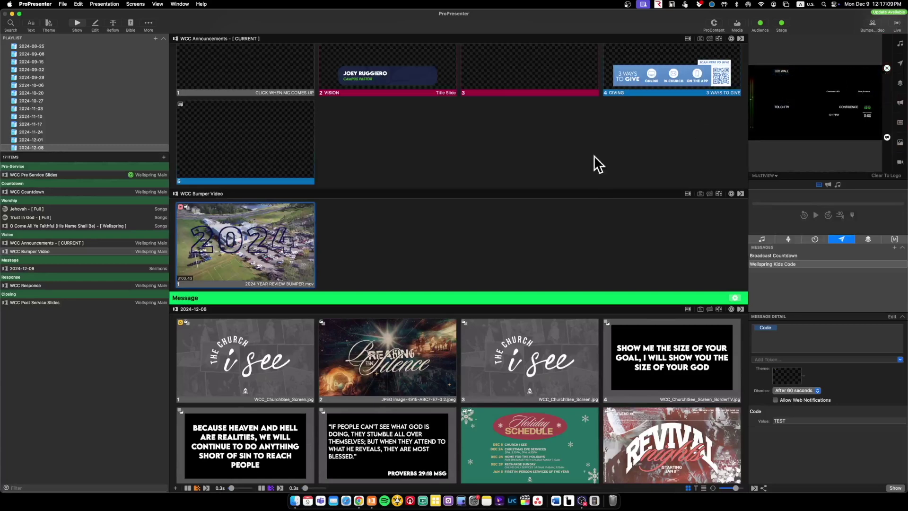
scroll(594, 155, "up", 3)
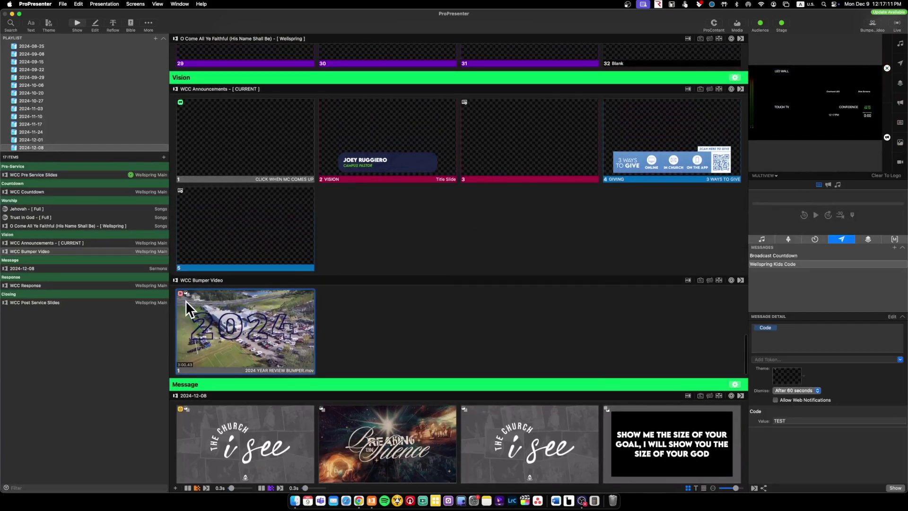
Step: Trigger slides 1, 2, 3 and 5 of WCC Announcements to run through the announcements segment
right_click(185, 300)
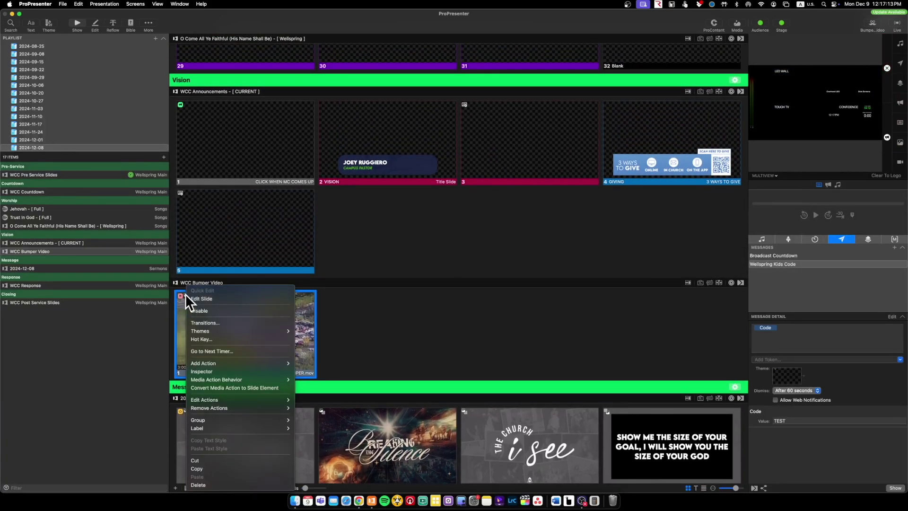
left_click(407, 281)
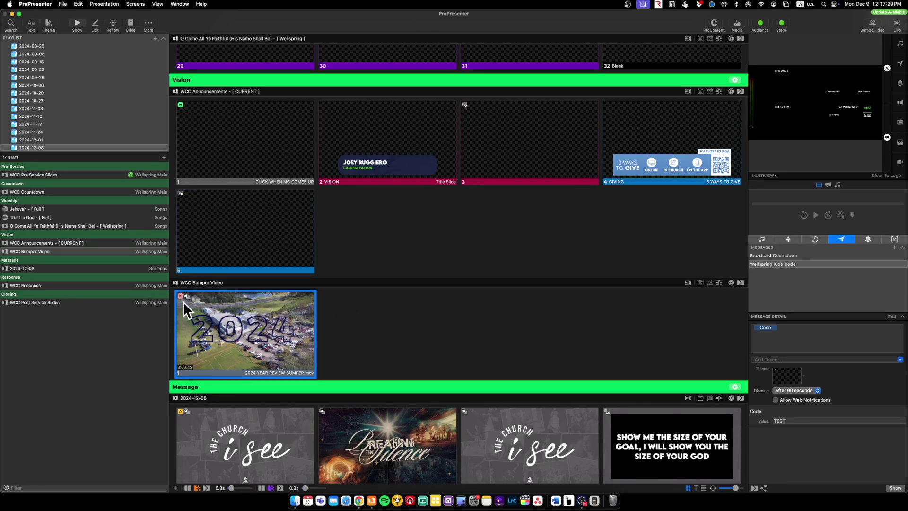
left_click(192, 121)
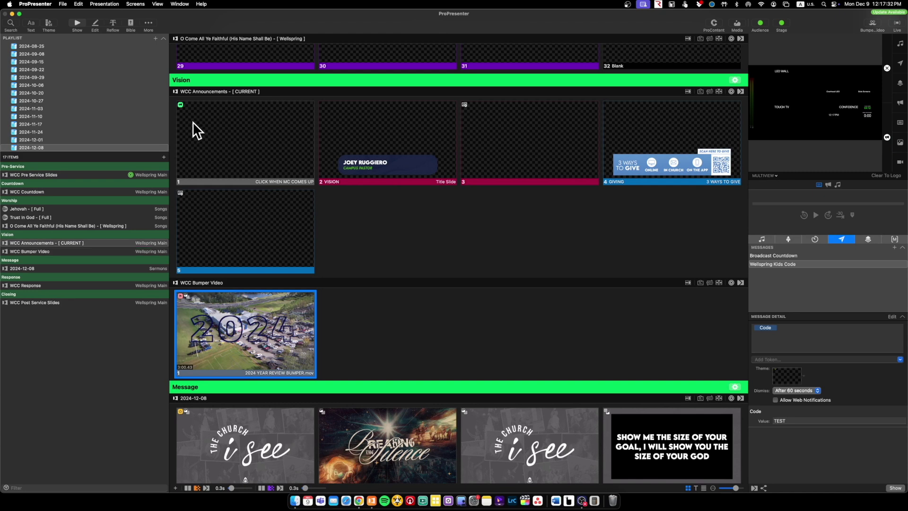
left_click(406, 137)
left_click(550, 143)
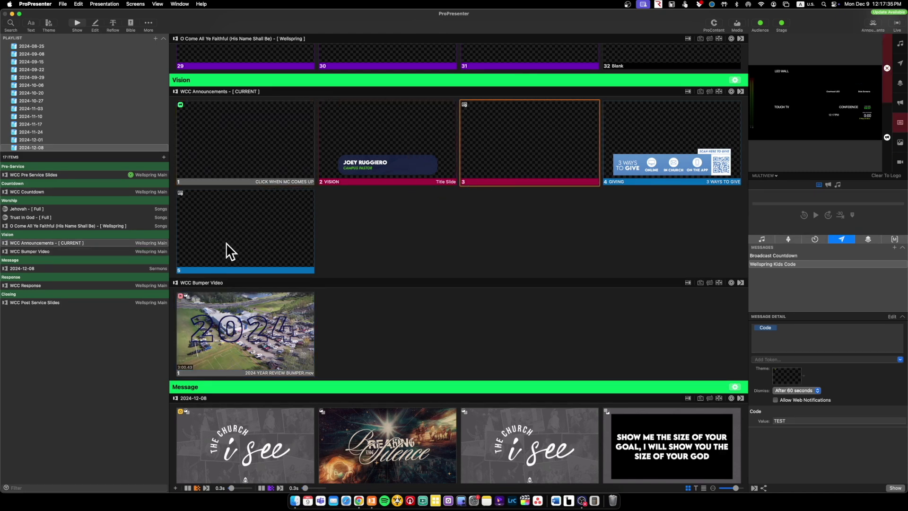
left_click(226, 244)
Step: Remove the macro action from the 2024 YEAR REVIEW BUMPER slide and play its video with the Announcements look live
right_click(228, 305)
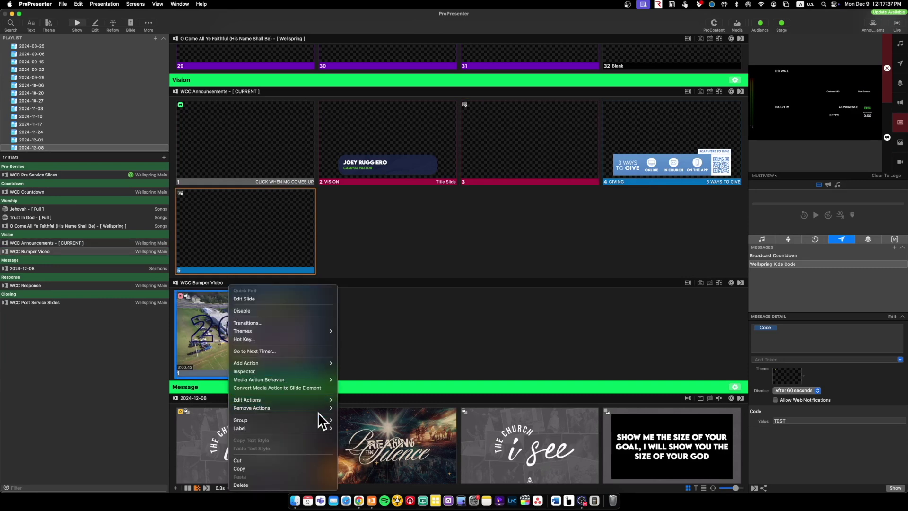
mouse_move(320, 407)
left_click(357, 409)
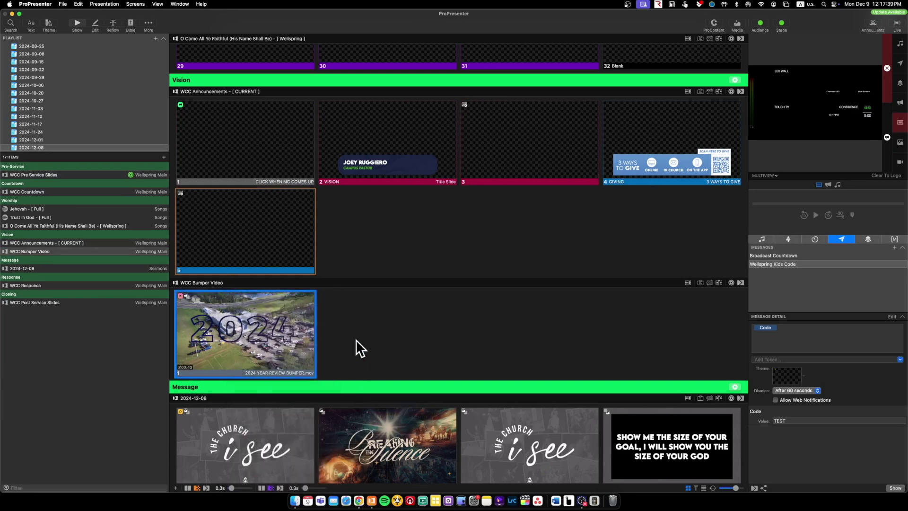
left_click(263, 328)
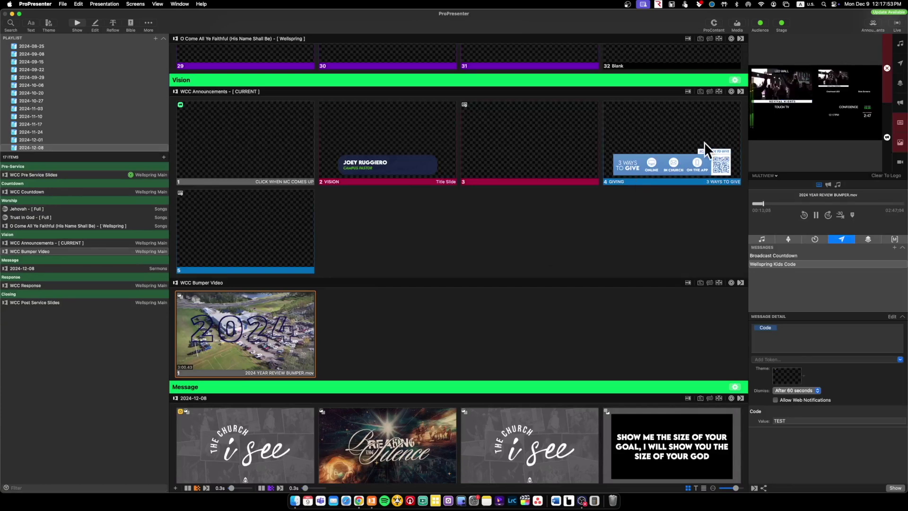
Step: Switch the live look to Bumper Video while the bumper plays and clear all output layers
left_click(874, 20)
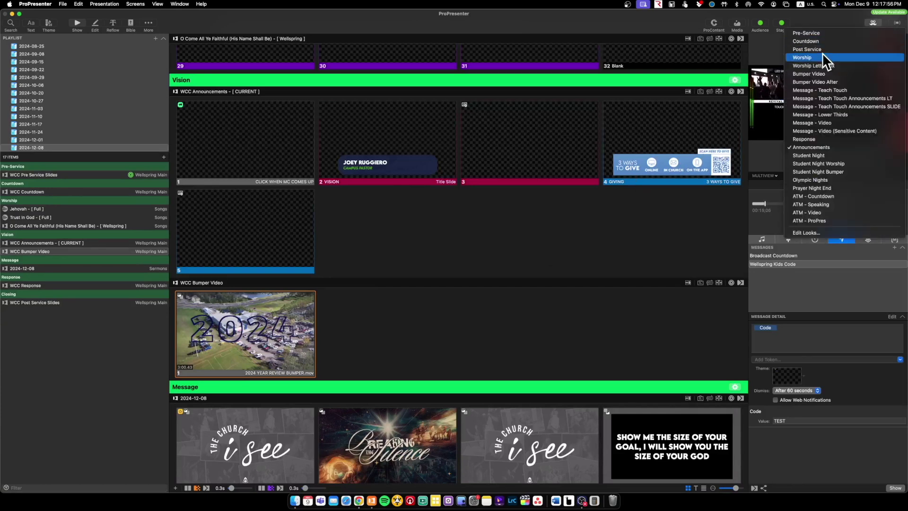
left_click(821, 74)
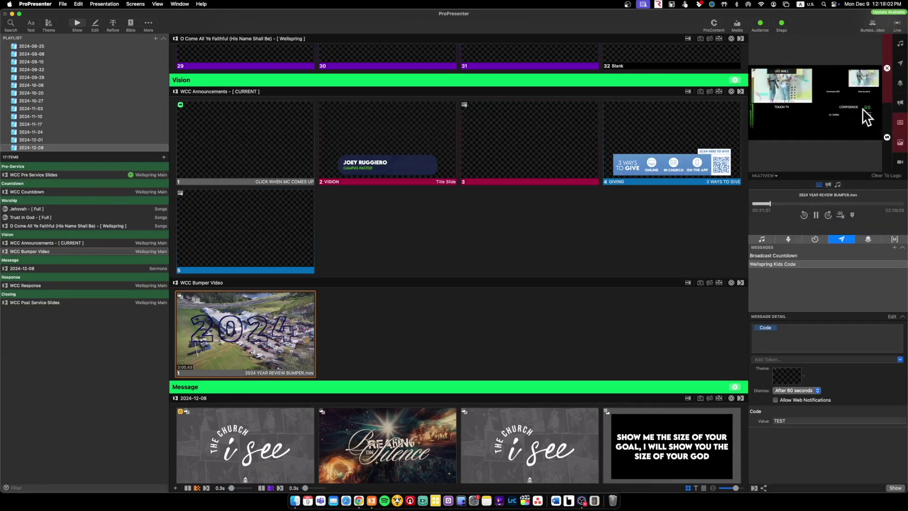
left_click(887, 68)
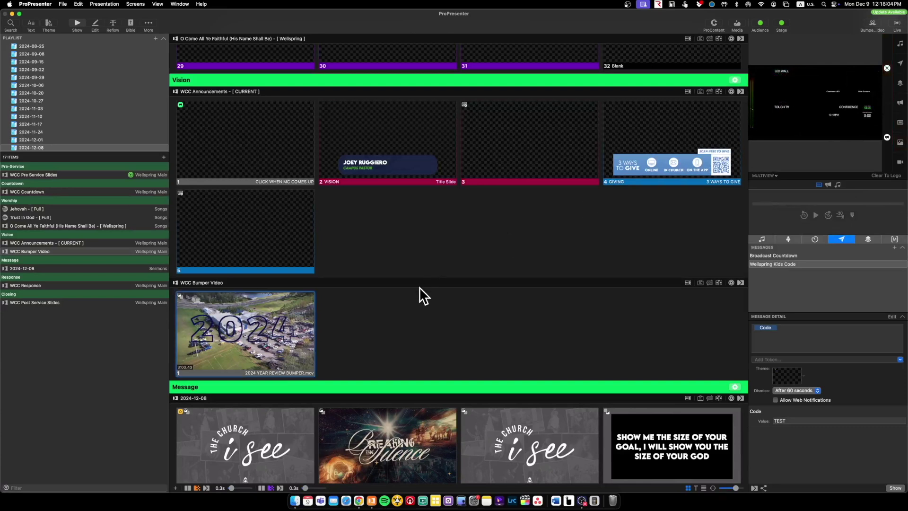
Step: Add the Weekend Services macro action back to the 2024 YEAR REVIEW BUMPER slide
right_click(289, 337)
mouse_move(340, 371)
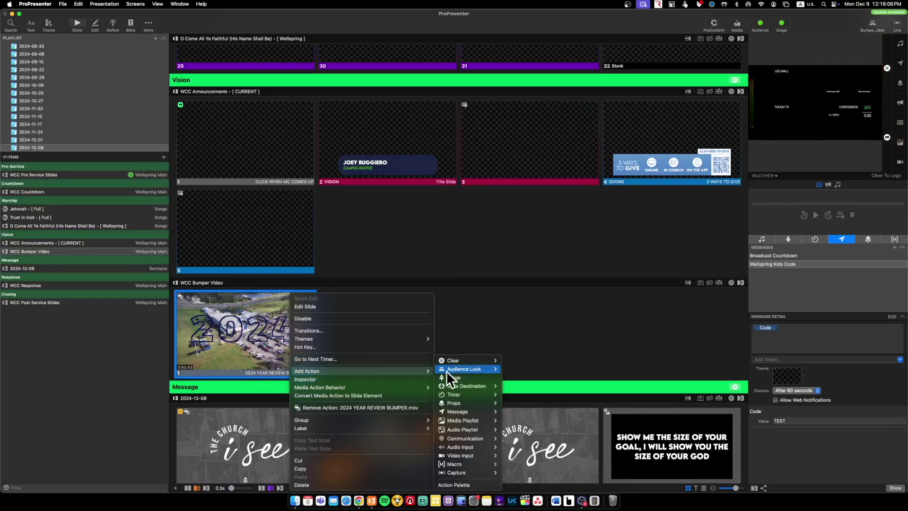
mouse_move(463, 461)
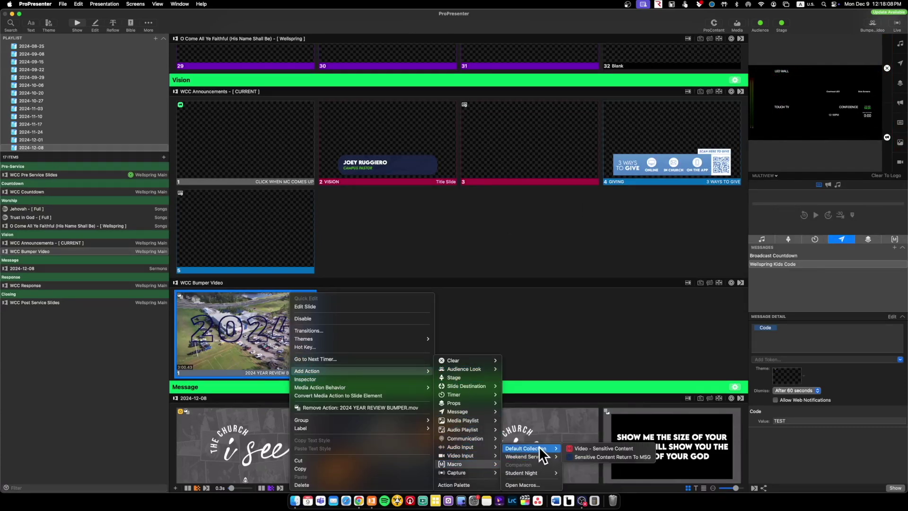
mouse_move(541, 454)
left_click(592, 438)
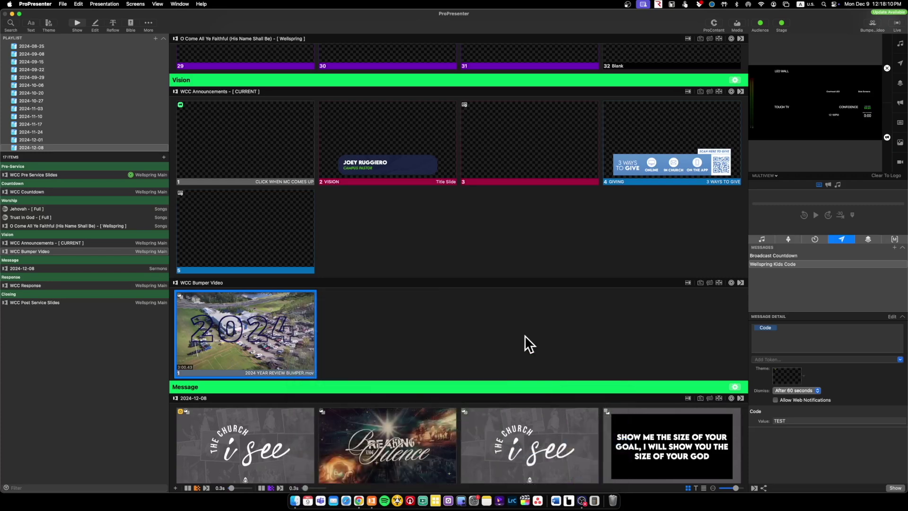
Step: Trigger the first The Church I See slide of the 2024-12-08 message
scroll(329, 303, "down", 6)
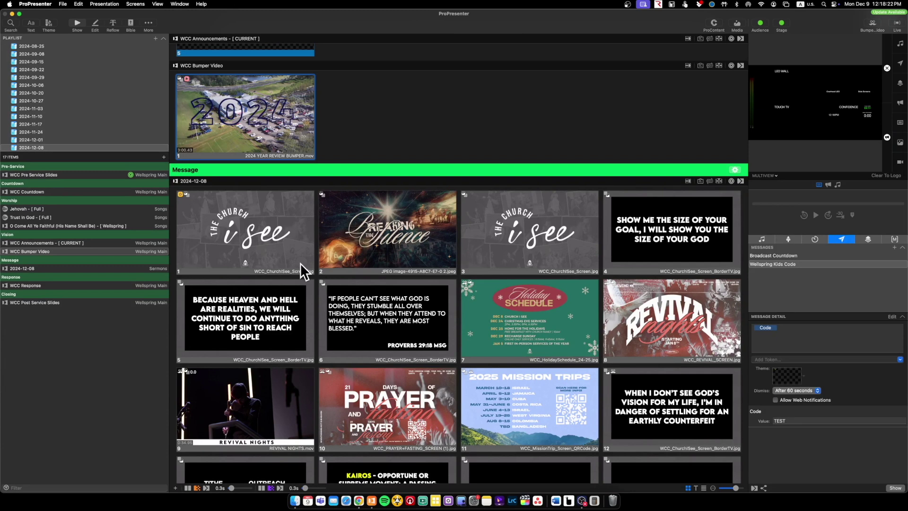
left_click(269, 244)
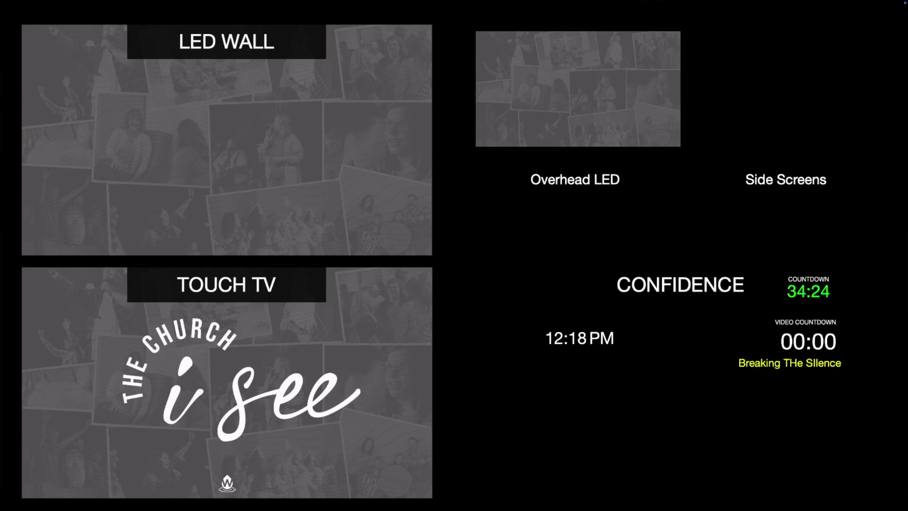
key("Escape")
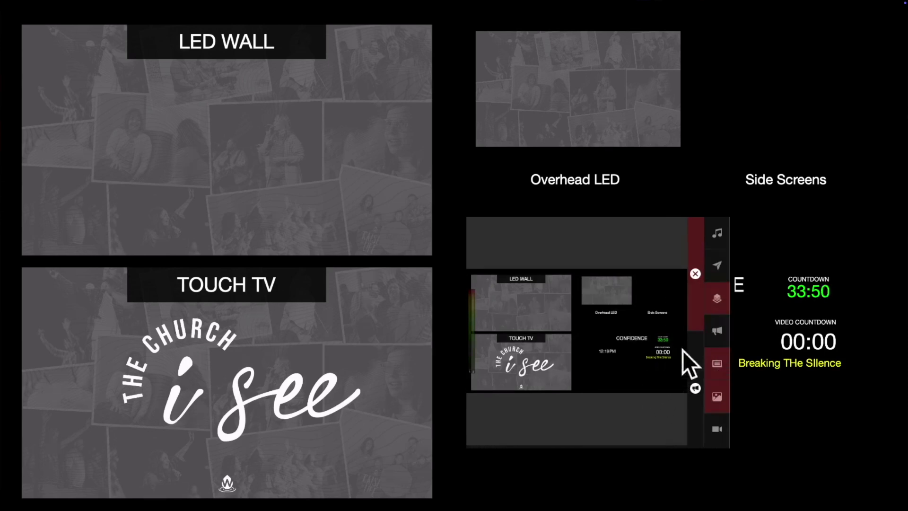
Step: Clear the slide, media and props layers one at a time to show which displays each one feeds
left_click(713, 365)
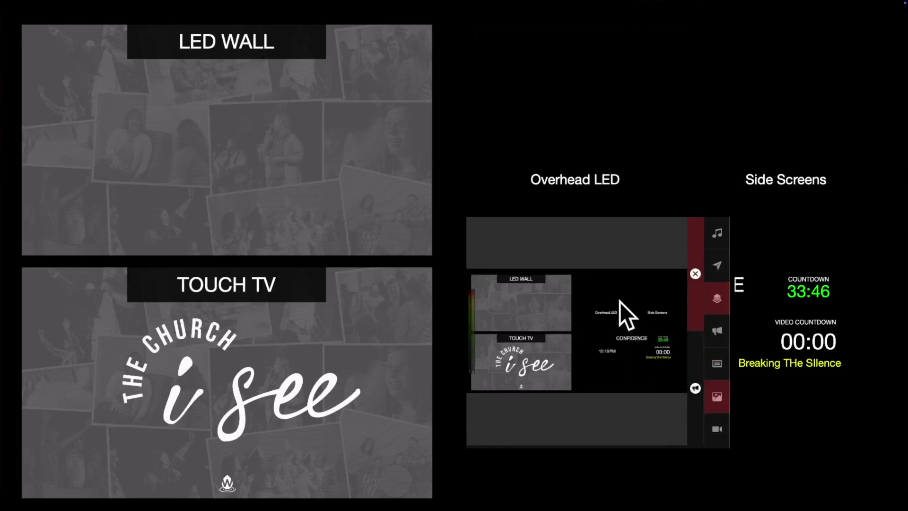
left_click(711, 400)
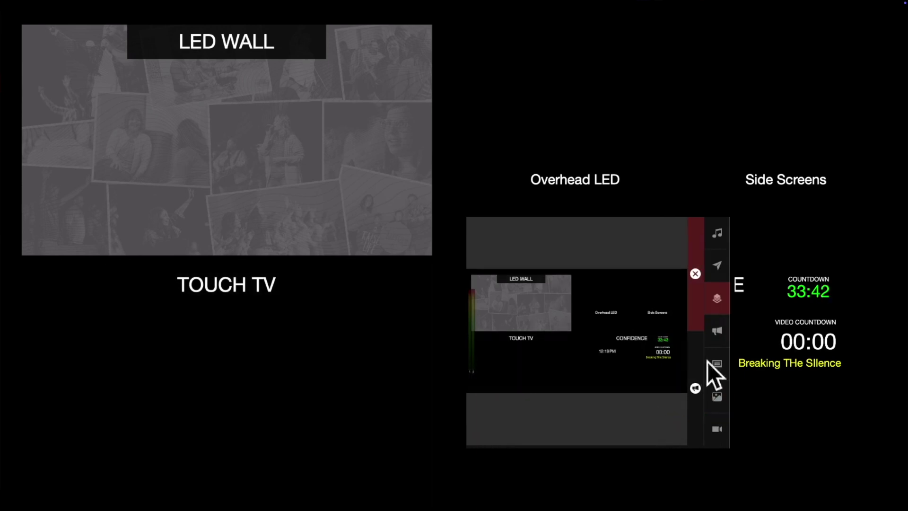
left_click(716, 310)
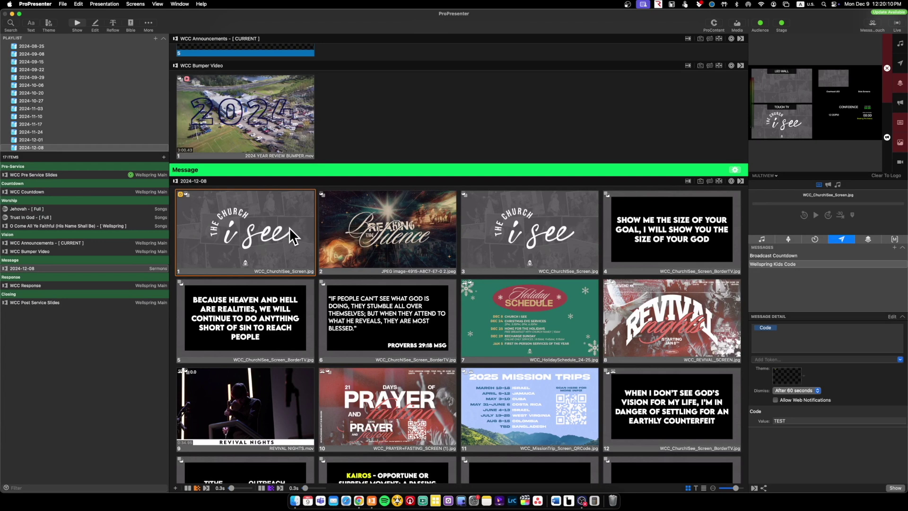
Step: Show the Breaking the Silence slide of the 2024-12-08 message and advance one by one to the Proverbs 29:18 slide
left_click(387, 218)
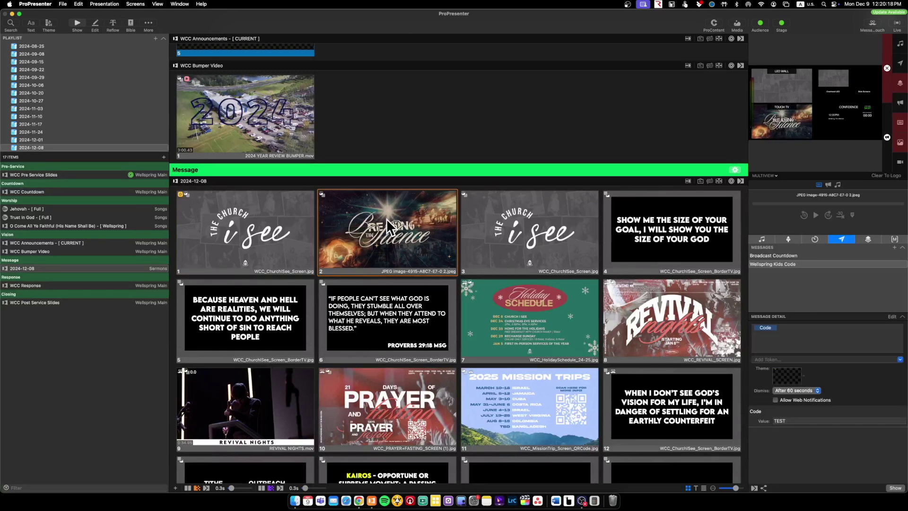
key("Right")
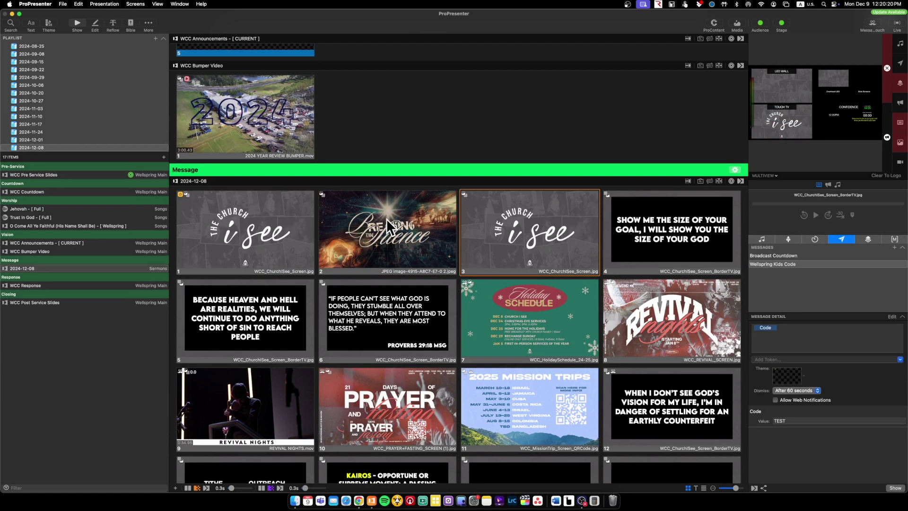
key("Right")
key("Right")
key("Right")
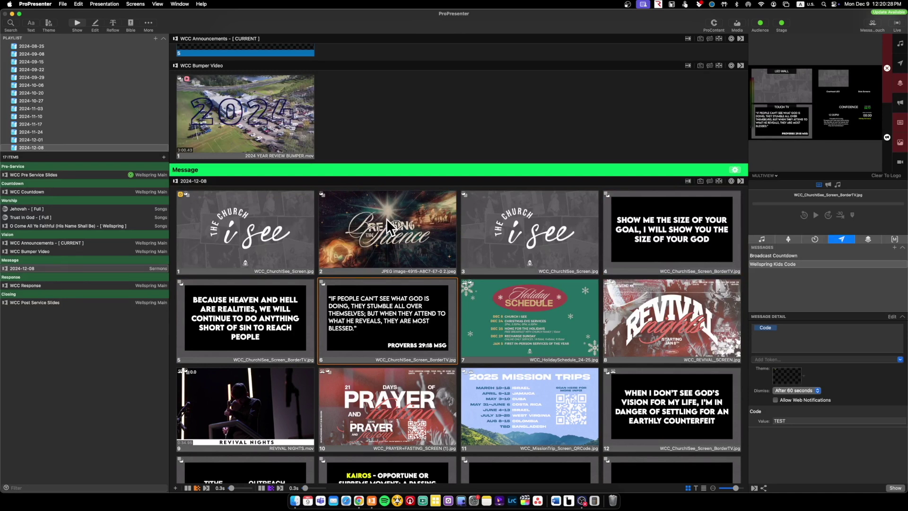
Step: Advance to the Holiday Schedule slide and check which audience look its action is set to
key("Right")
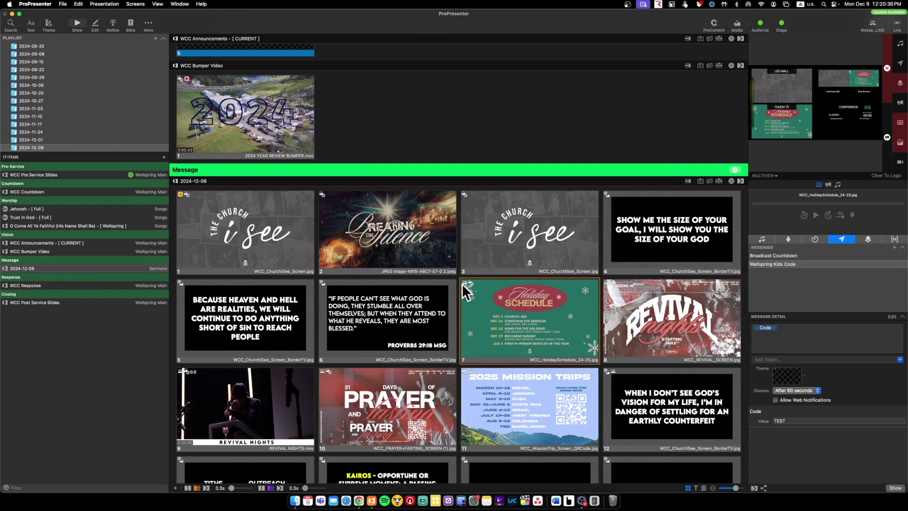
right_click(511, 291)
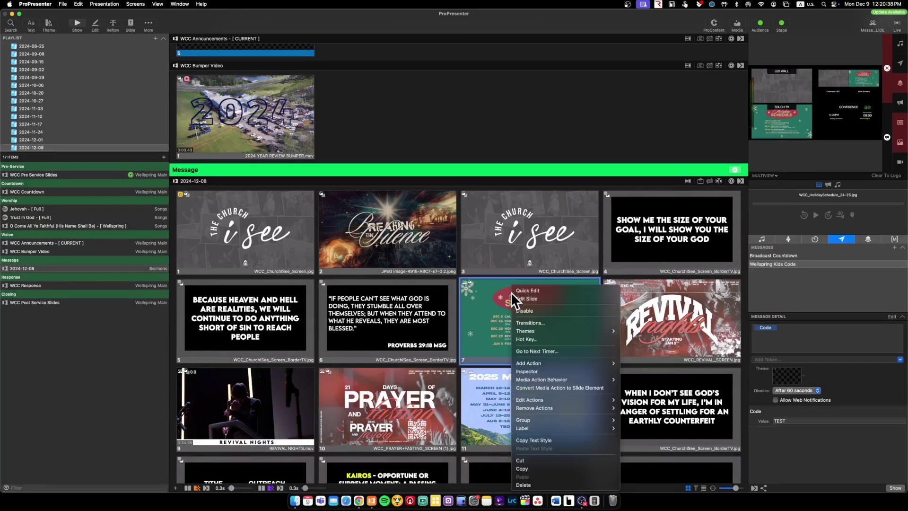
mouse_move(613, 400)
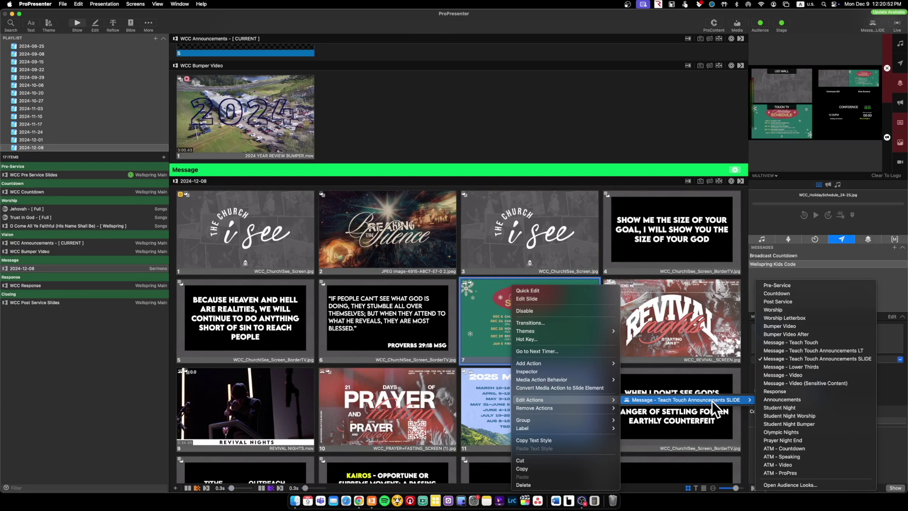
left_click(600, 40)
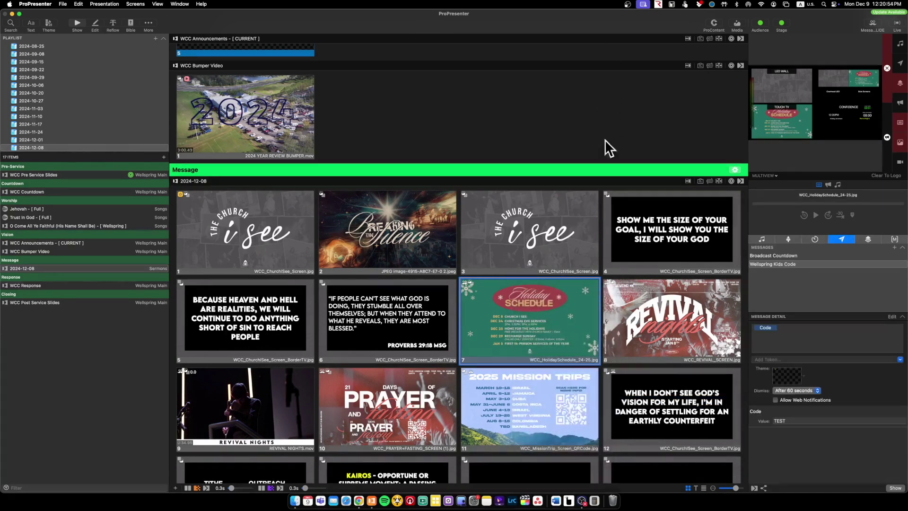
Step: Check the audience look action on the 21 Days of Prayer and Fasting slide and trigger that slide
scroll(485, 324, "down", 3)
scroll(485, 325, "down", 2)
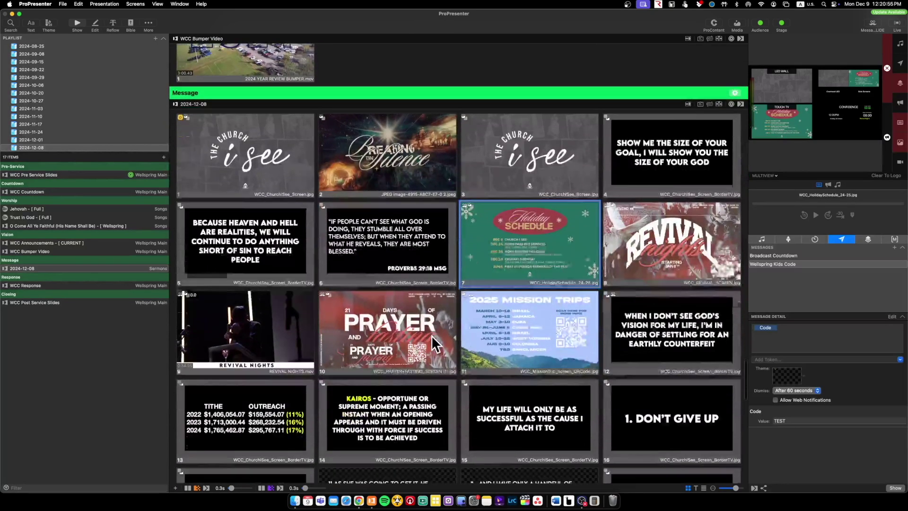
right_click(365, 309)
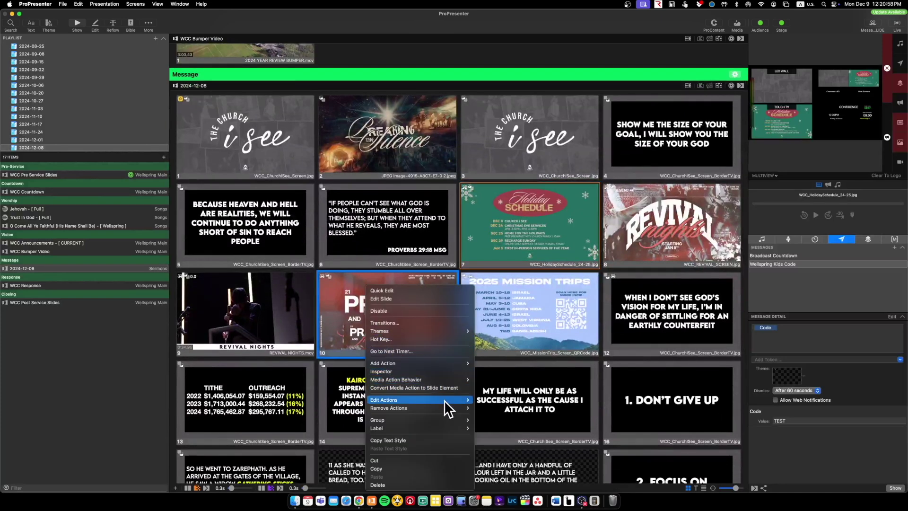
mouse_move(444, 400)
mouse_move(500, 401)
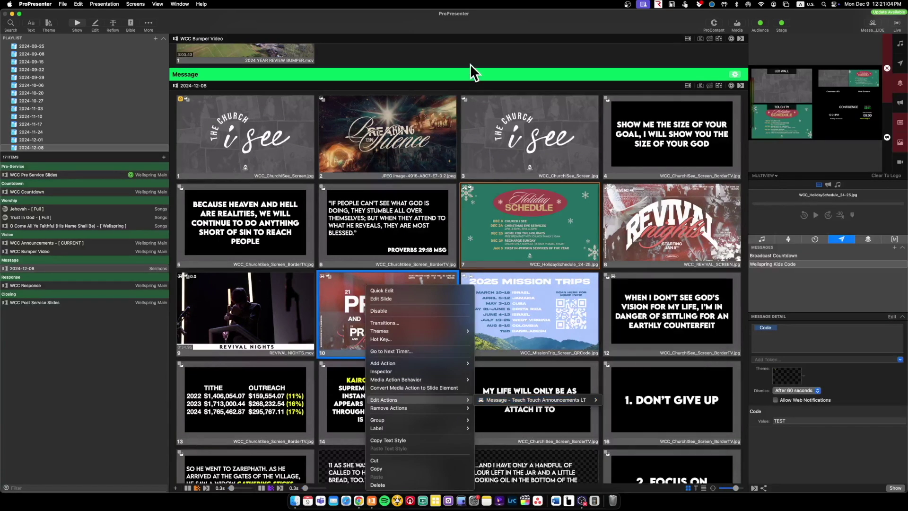
left_click(455, 108)
left_click(394, 303)
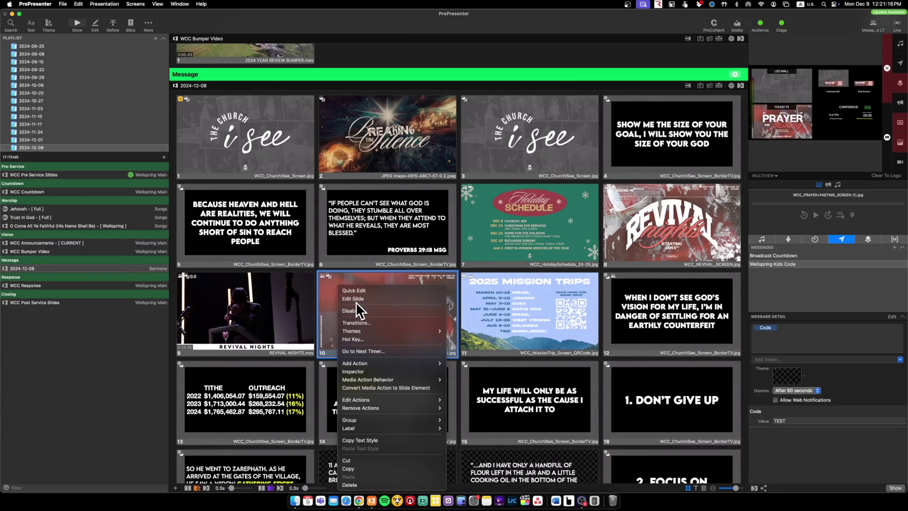
Step: Open the 21 Days of Prayer and Fasting slide for editing and move its lower-thirds image off the slide to about X -1875, Y -15
left_click(356, 300)
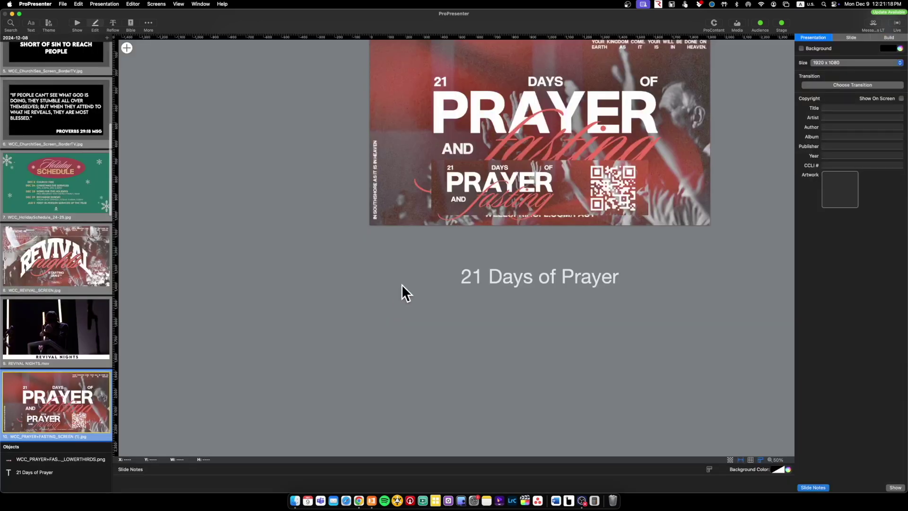
left_click_drag(528, 287, 187, 299)
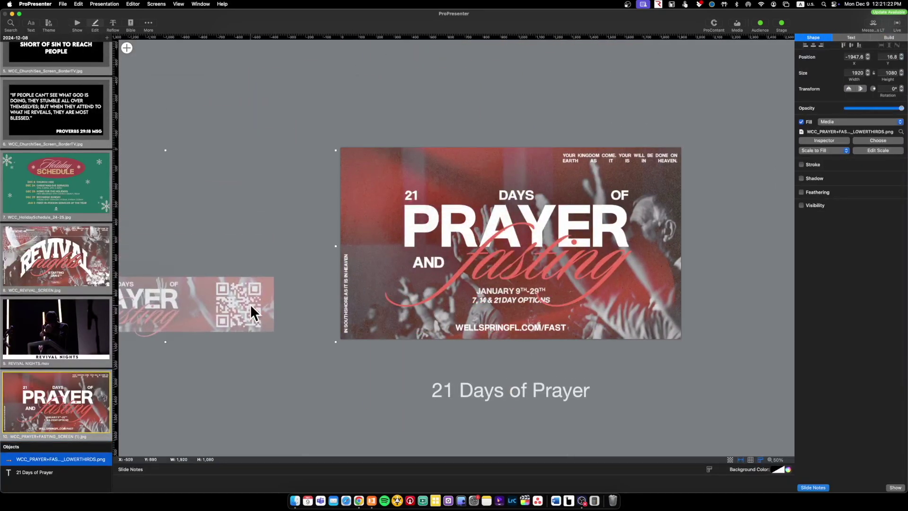
scroll(299, 314, "left", 5)
left_click(327, 399)
left_click_drag(334, 308, 346, 303)
scroll(400, 351, "right", 1)
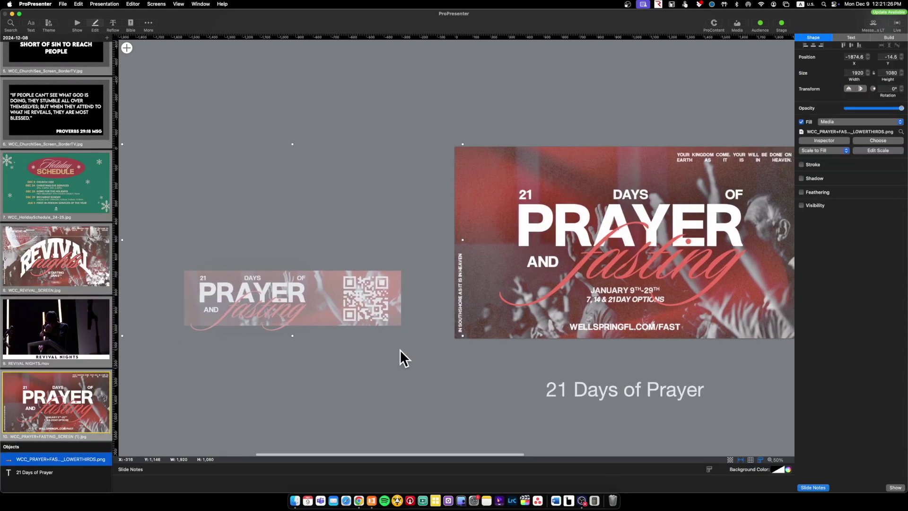
scroll(400, 350, "right", 4)
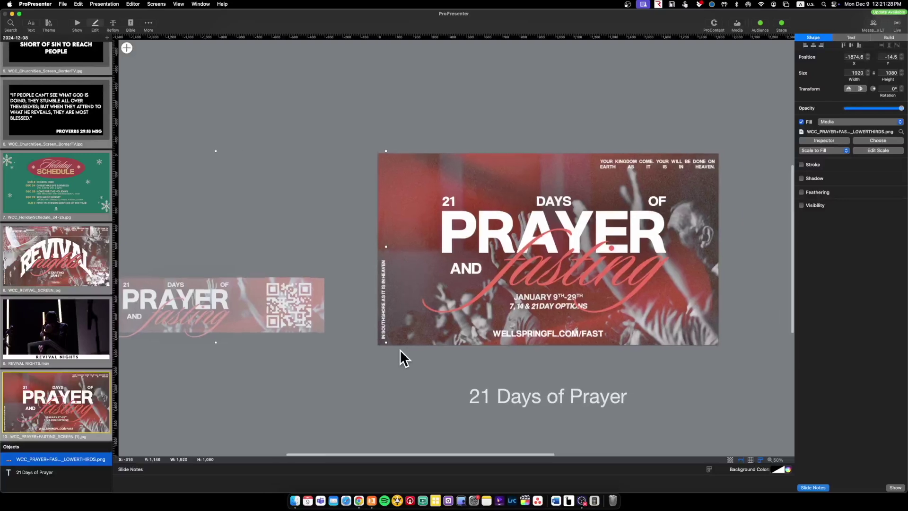
left_click_drag(502, 272, 635, 161)
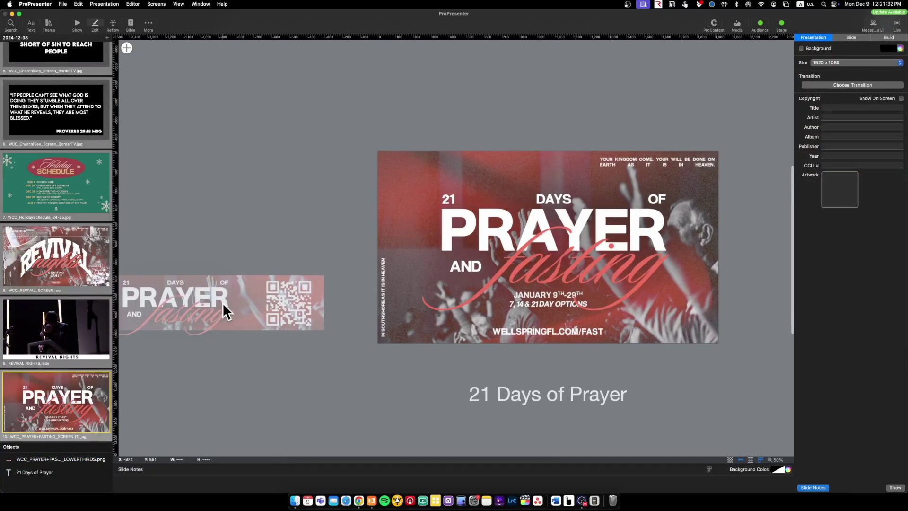
Step: Move the lower-thirds image back onto the lower part of the 21 Days of Prayer and Fasting slide and return to the slide overview
left_click_drag(226, 313, 560, 314)
left_click(288, 310)
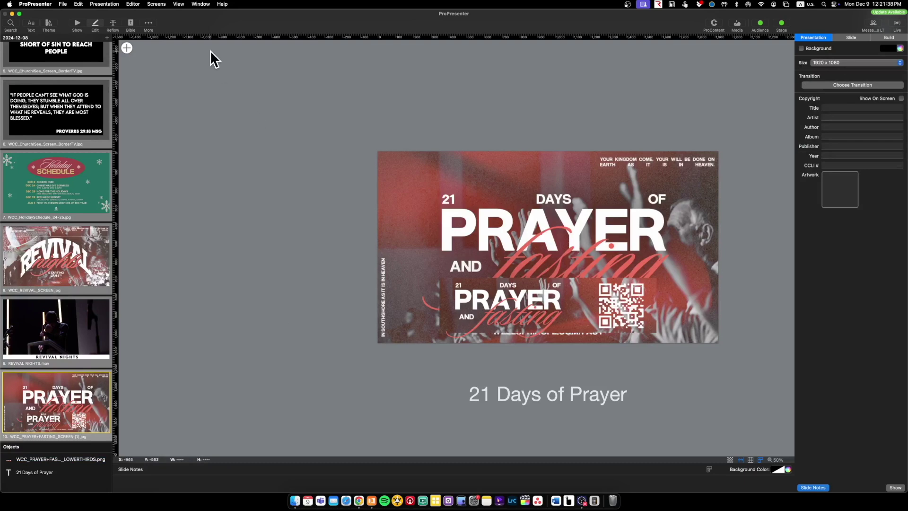
left_click(76, 23)
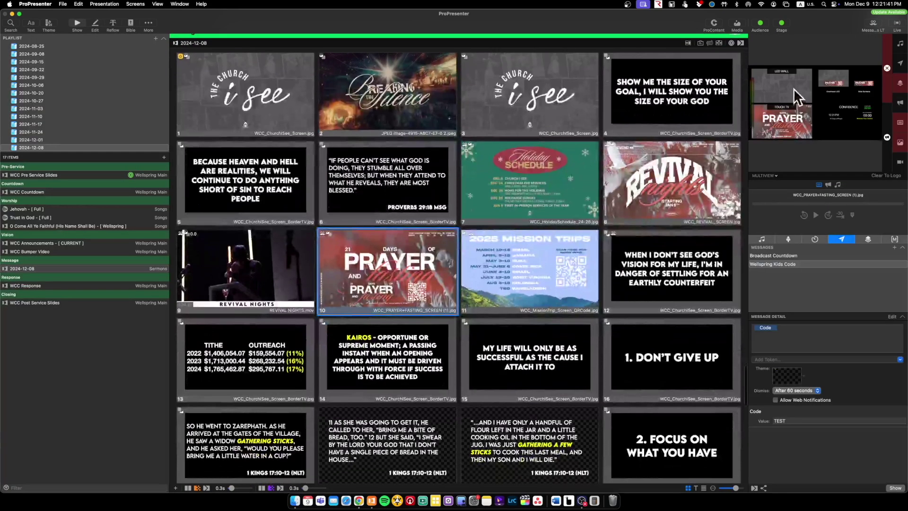
Step: Swap the 21 Days of Prayer and Fasting slide's background for the Blue_Frost_HD clip from Christmas 2024 Backgrounds, with the media bin closed again
left_click(737, 25)
scroll(470, 237, "down", 5)
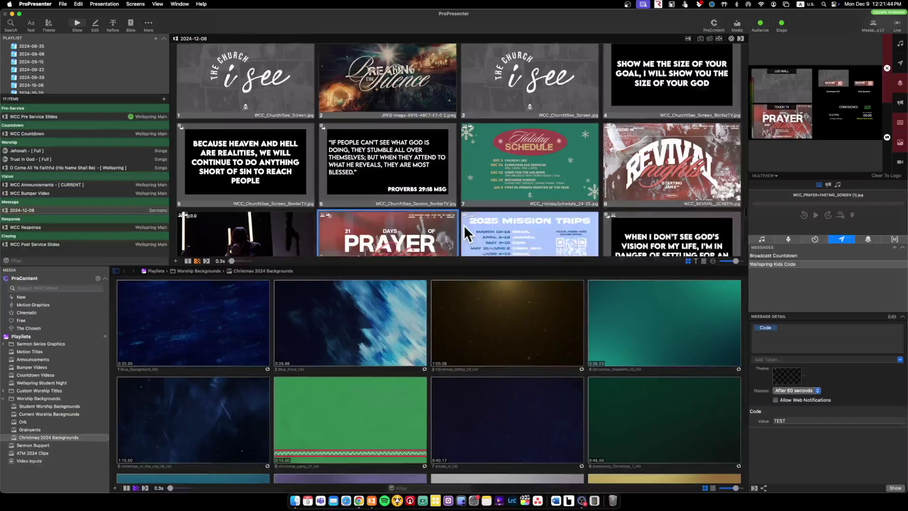
left_click_drag(365, 349, 411, 168)
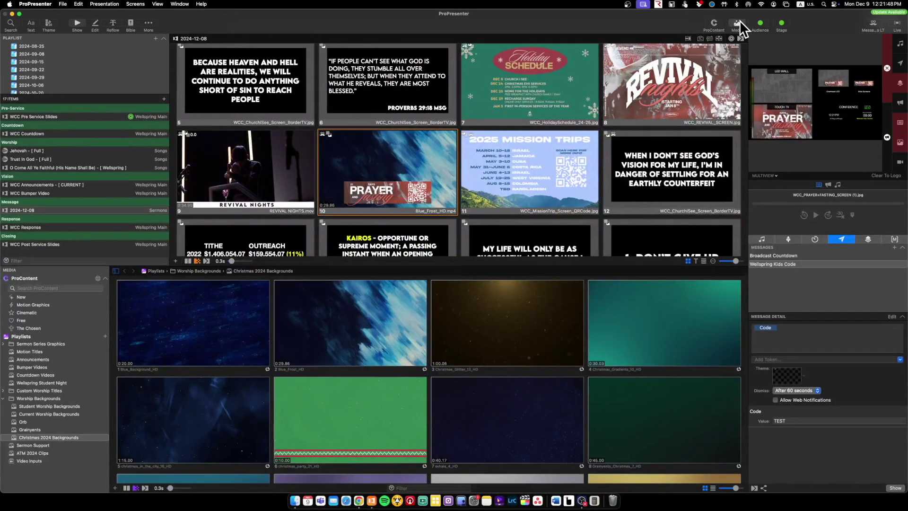
left_click(738, 25)
left_click(391, 162)
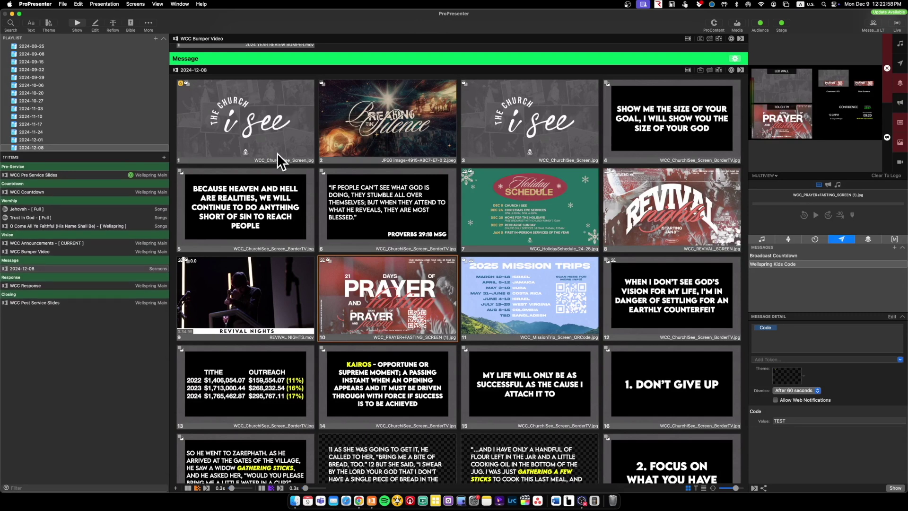
Step: Look back at the WCC Bumper Video and the start of the Message section in the service playlist
scroll(293, 151, "up", 5)
scroll(309, 150, "up", 1)
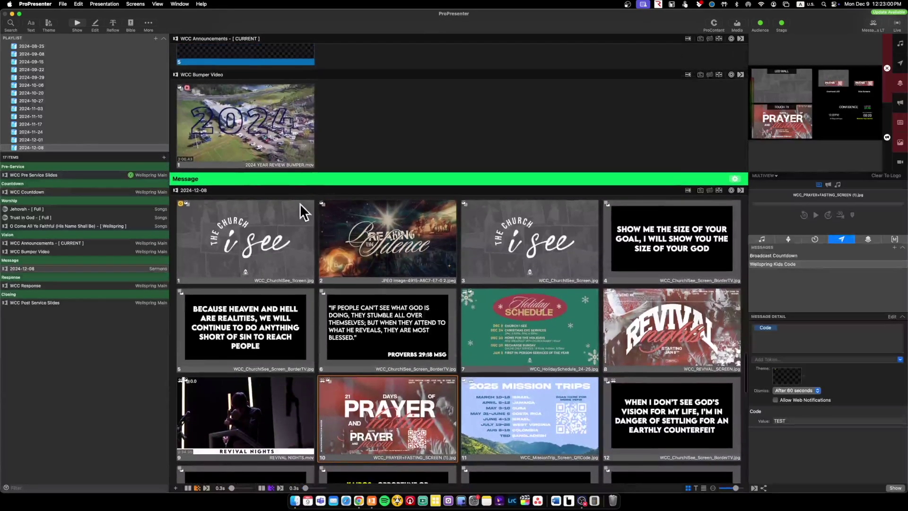